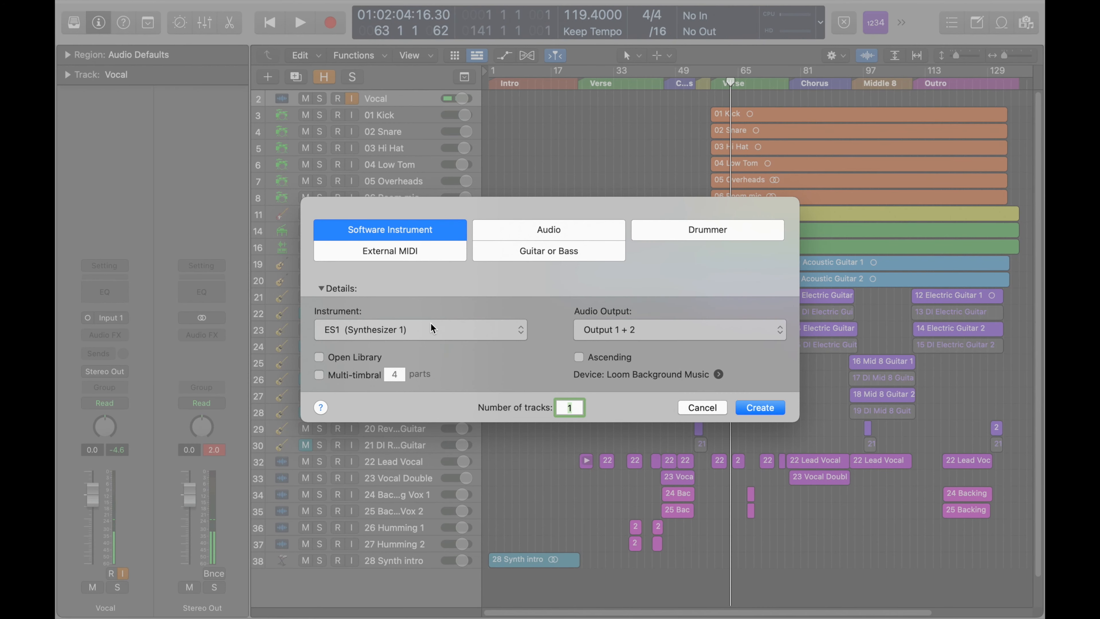
Create one software instrument track with EZdrummer as its instrument and reposition the plug-in window.
{"action": "left_click", "coordinate": [431, 329]}
{"action": "left_click", "coordinate": [432, 334]}
{"action": "left_click", "coordinate": [431, 334]}
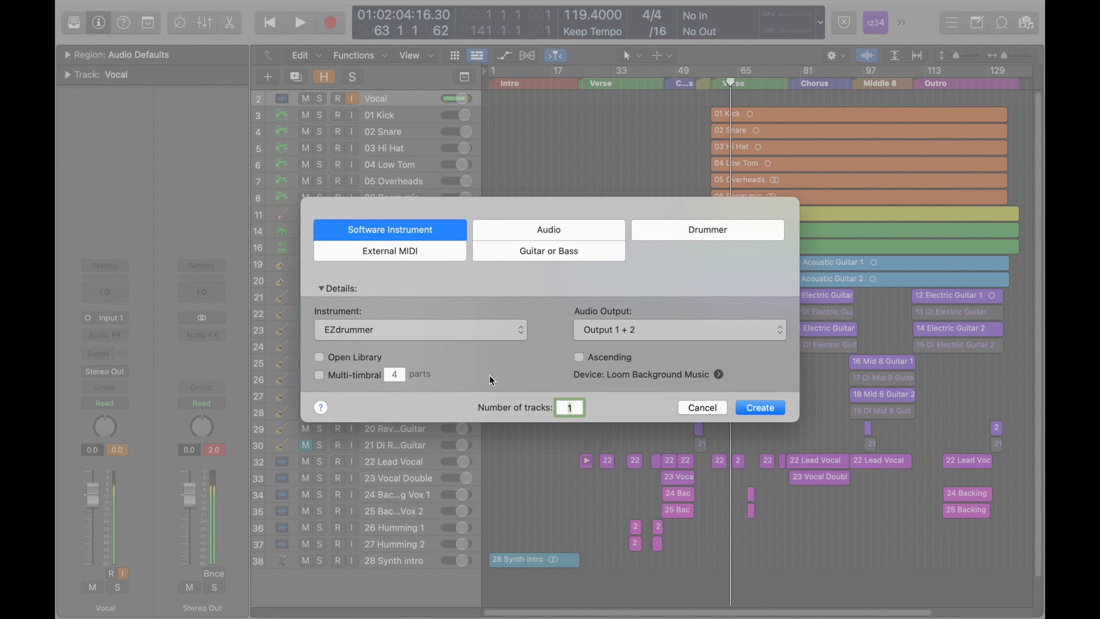
{"action": "left_click", "coordinate": [762, 407]}
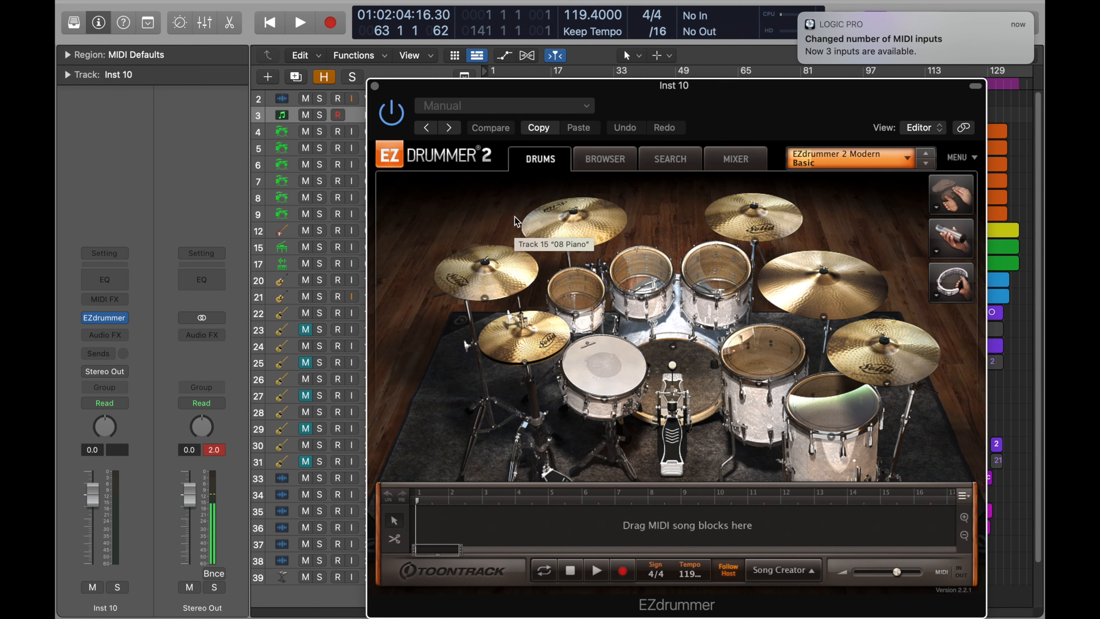
{"action": "left_click_drag", "start_coordinate": [635, 85], "coordinate": [557, 48]}
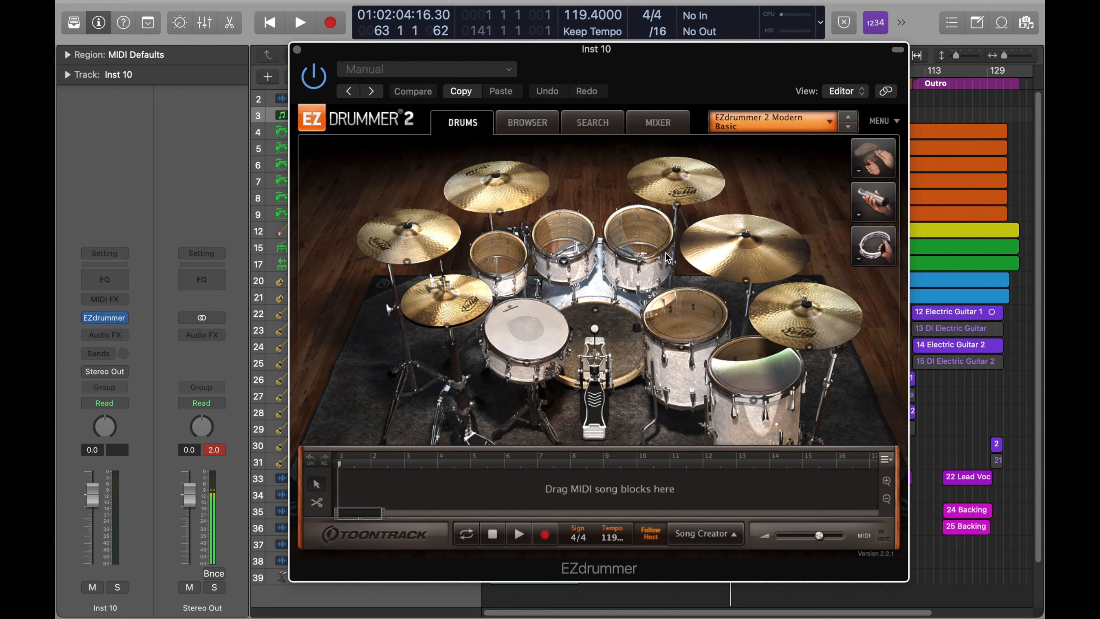
Look through the alternative snare and kick drums offered for the EZdrummer 2 Modern kit.
{"action": "left_click", "coordinate": [527, 366]}
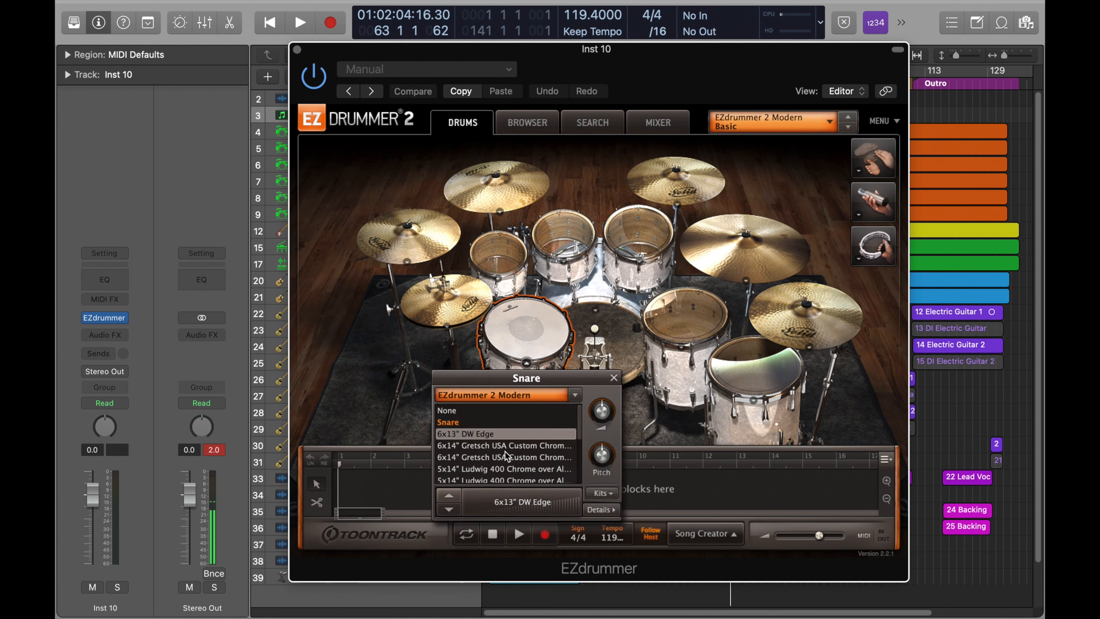
{"action": "scroll", "coordinate": [507, 462], "scroll_direction": "down", "scroll_amount": 10}
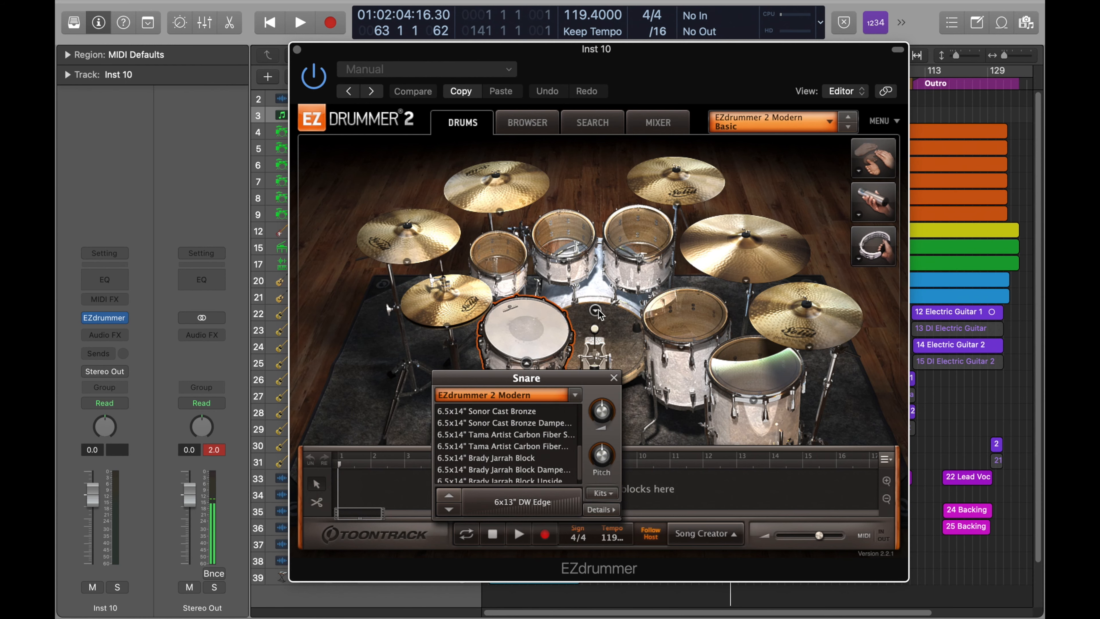
{"action": "left_click", "coordinate": [599, 319]}
{"action": "scroll", "coordinate": [582, 473], "scroll_direction": "down", "scroll_amount": 3}
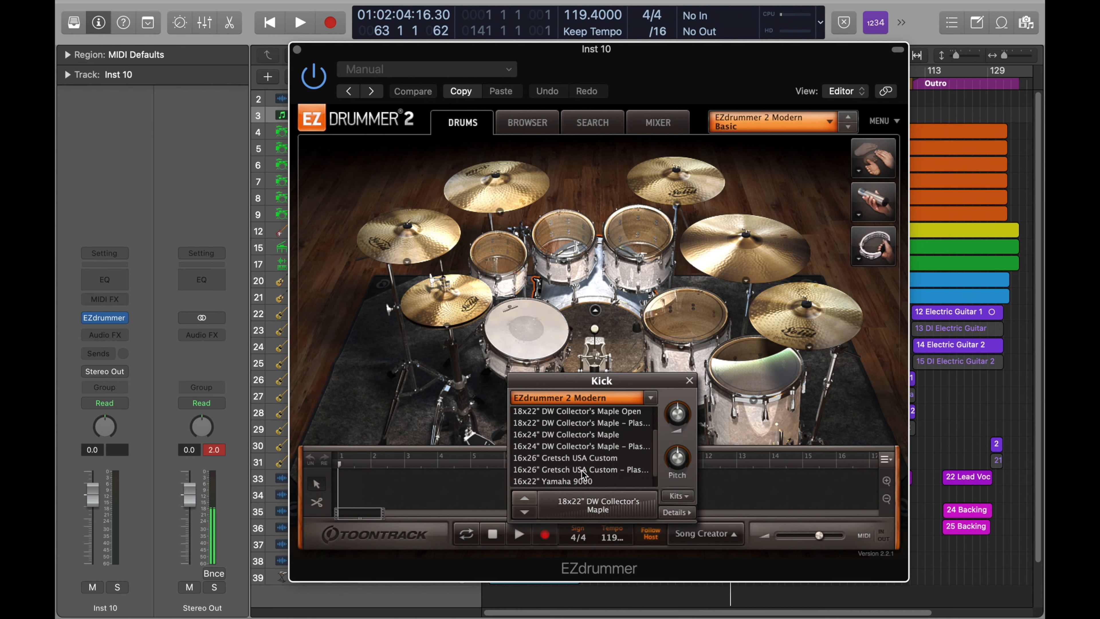
{"action": "left_click", "coordinate": [657, 234]}
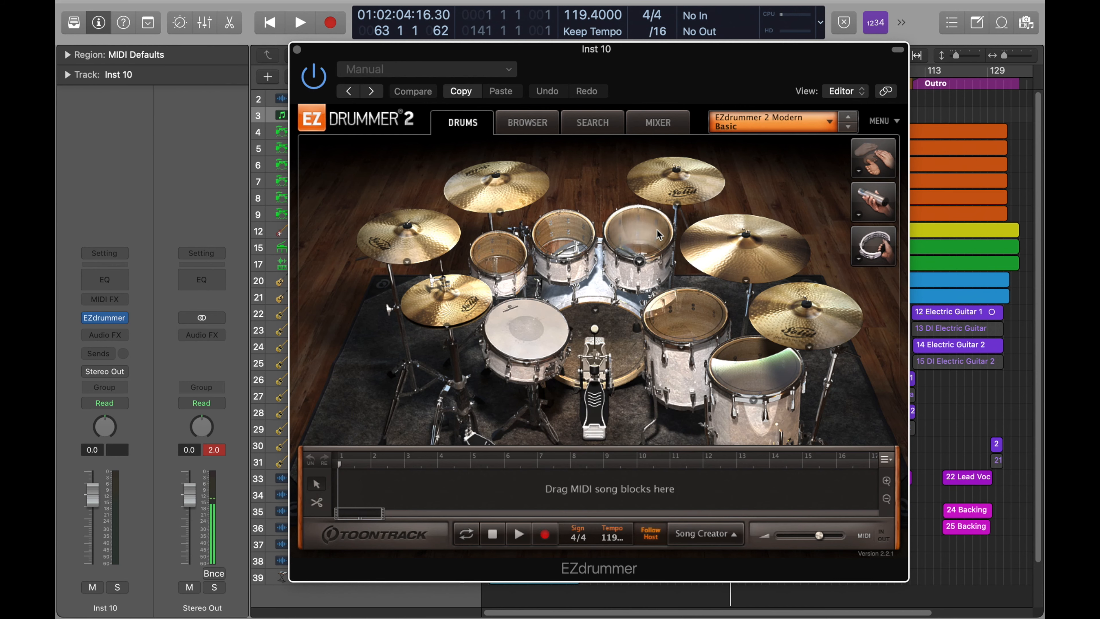
Load the Basic preset of the Pop/Rock drum kit.
{"action": "left_click", "coordinate": [779, 126]}
{"action": "mouse_move", "coordinate": [775, 173]}
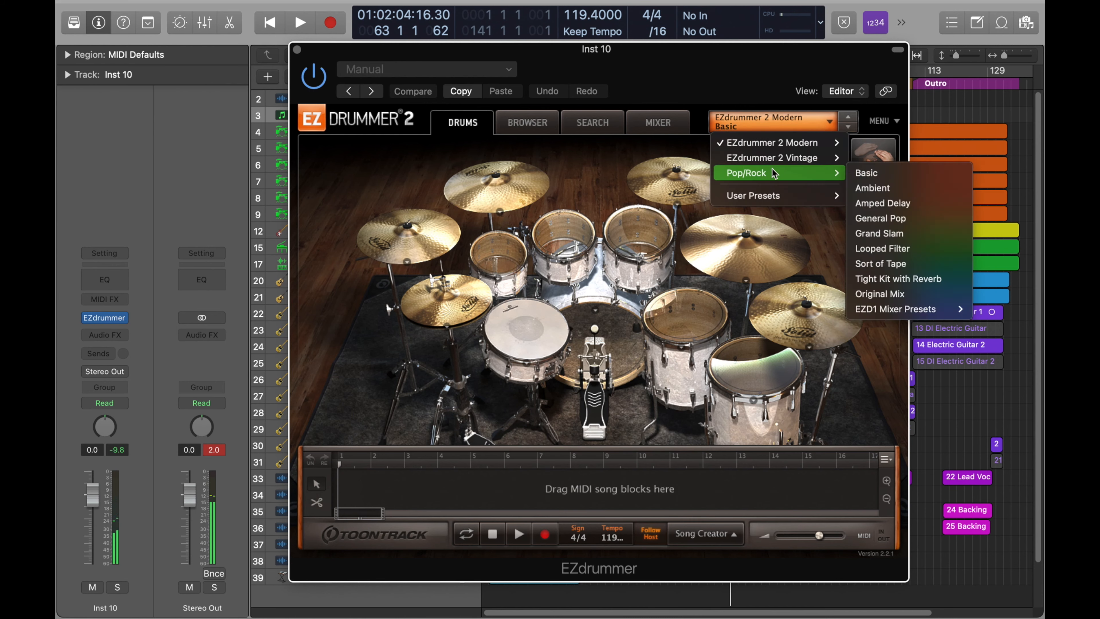
{"action": "left_click", "coordinate": [871, 173]}
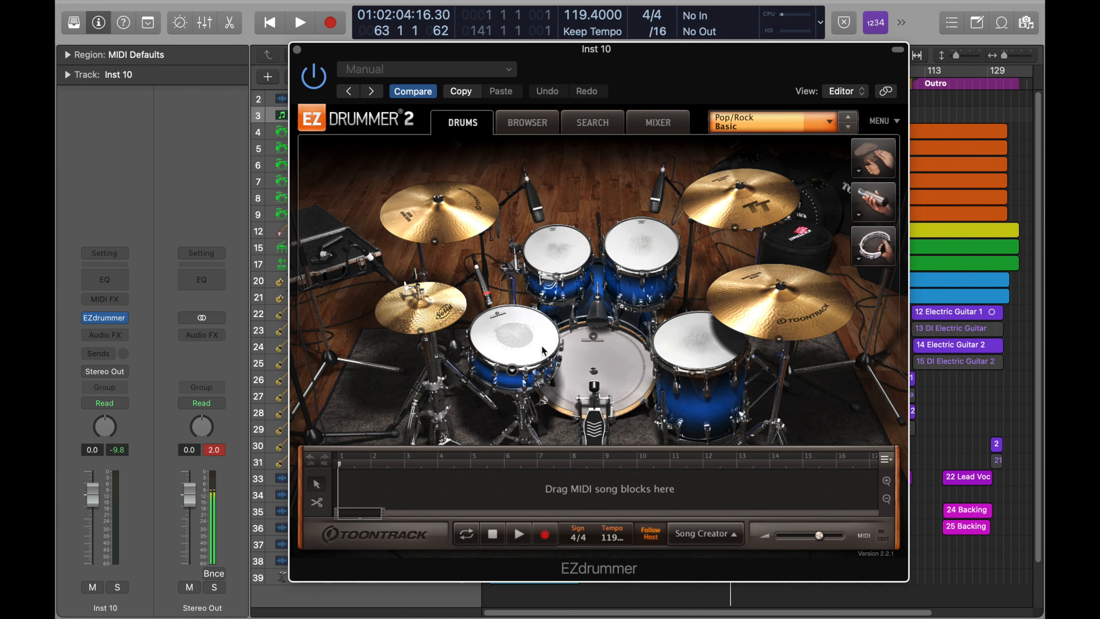
Audition the kick and snare of the Pop/Rock kit by playing them alternately.
{"action": "left_click", "coordinate": [594, 368]}
{"action": "left_click", "coordinate": [535, 345]}
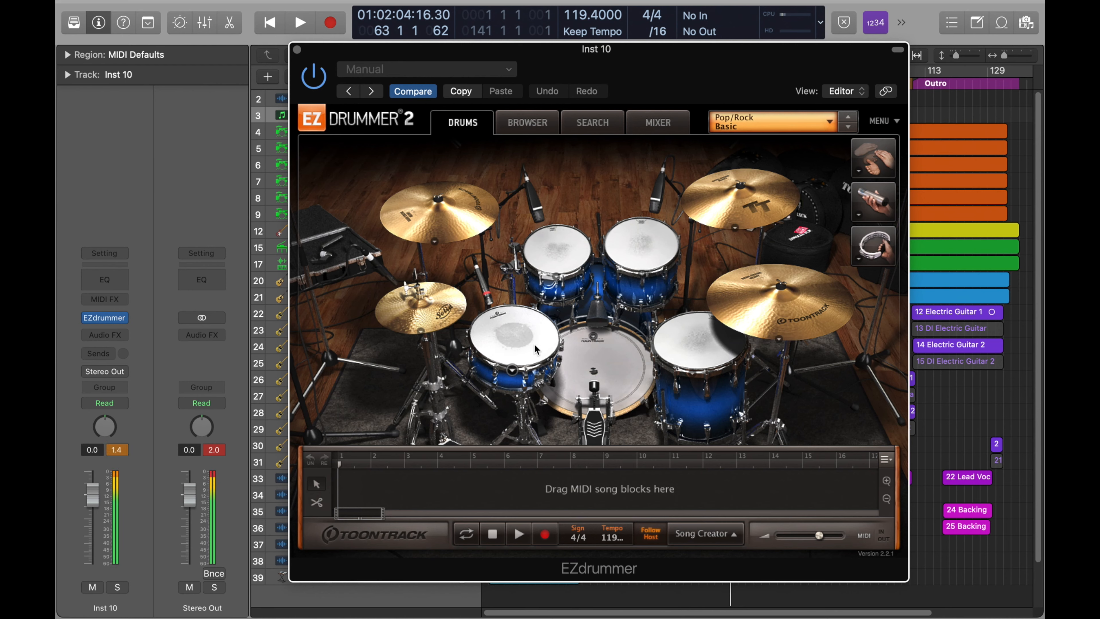
{"action": "left_click", "coordinate": [613, 368]}
{"action": "left_click", "coordinate": [534, 346]}
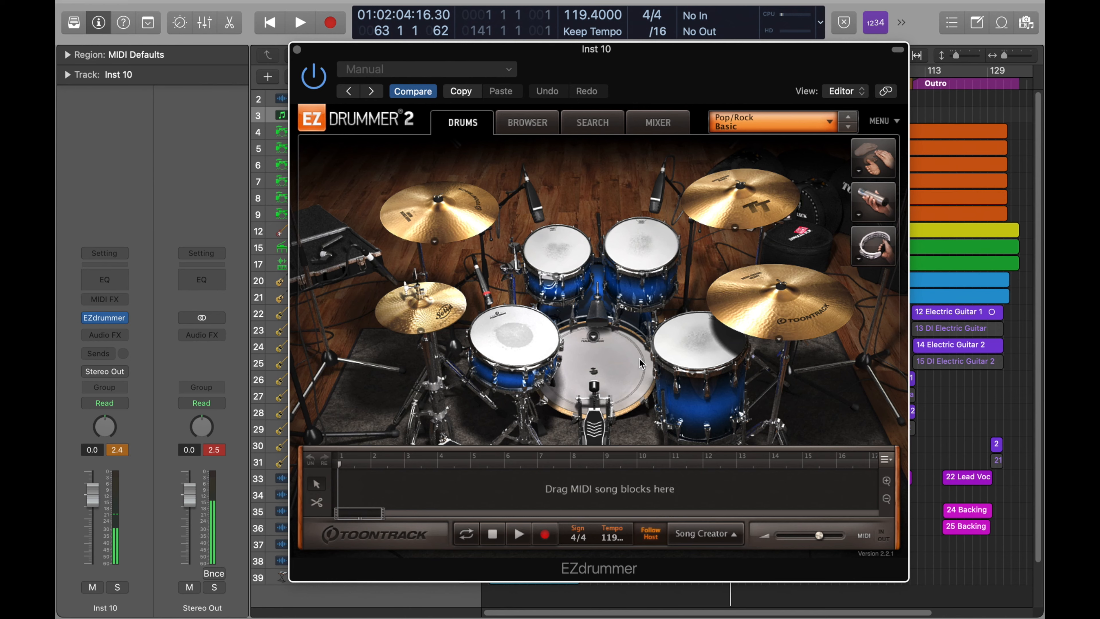
Look over EZdrummer's mixer, MIDI browser, groove search and Tap2Find, leaving Tap2Find without recording a beat.
{"action": "left_click", "coordinate": [657, 126]}
{"action": "left_click", "coordinate": [537, 123]}
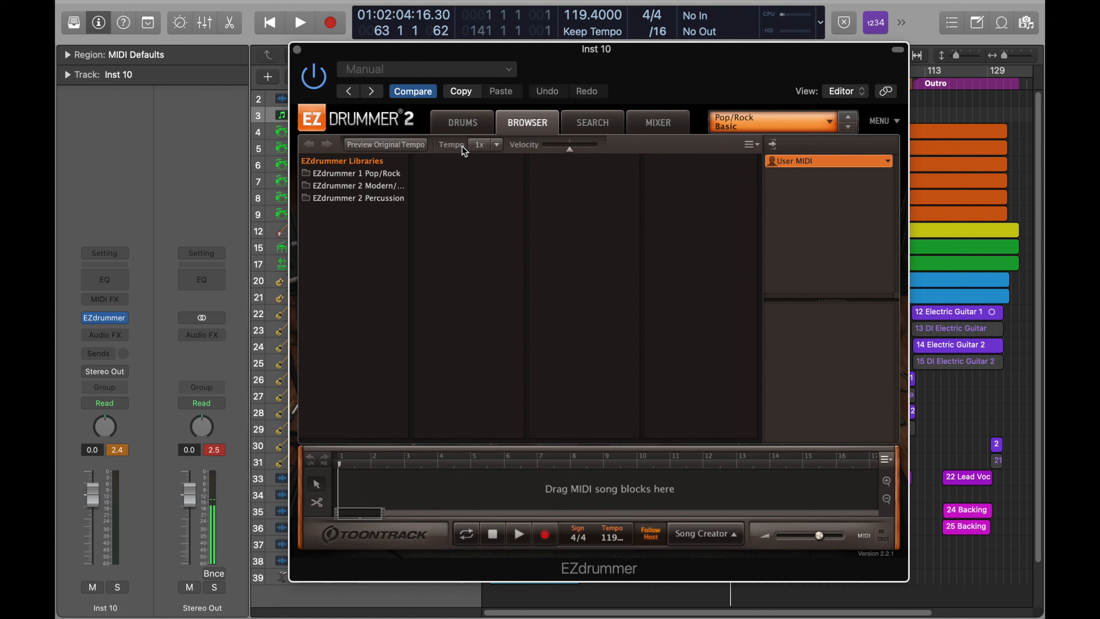
{"action": "left_click", "coordinate": [582, 123]}
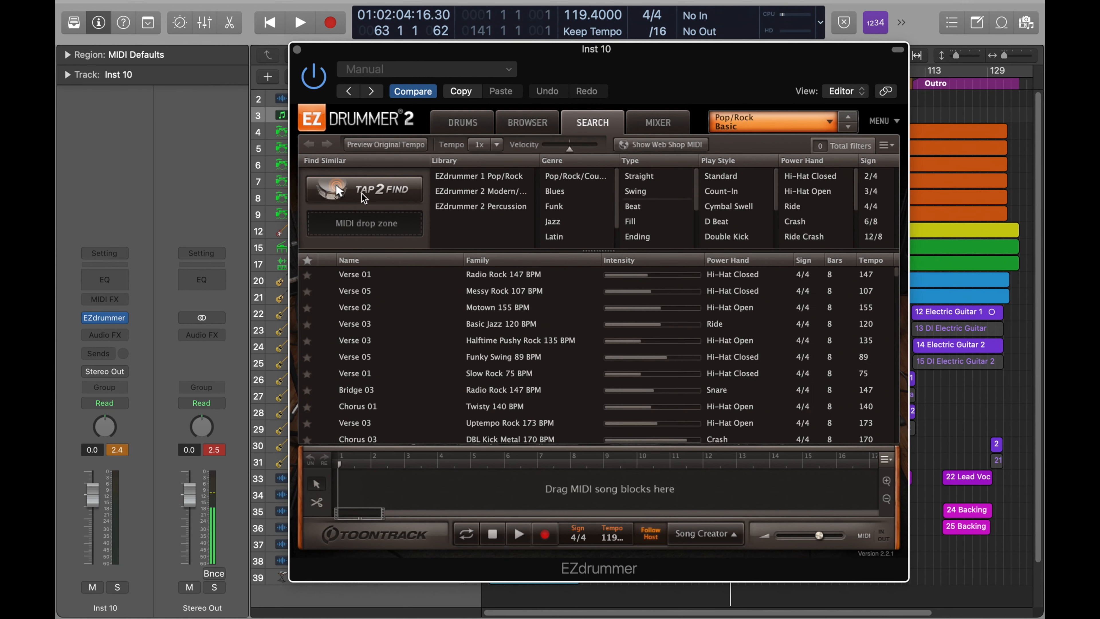
{"action": "scroll", "coordinate": [396, 310], "scroll_direction": "down", "scroll_amount": 5}
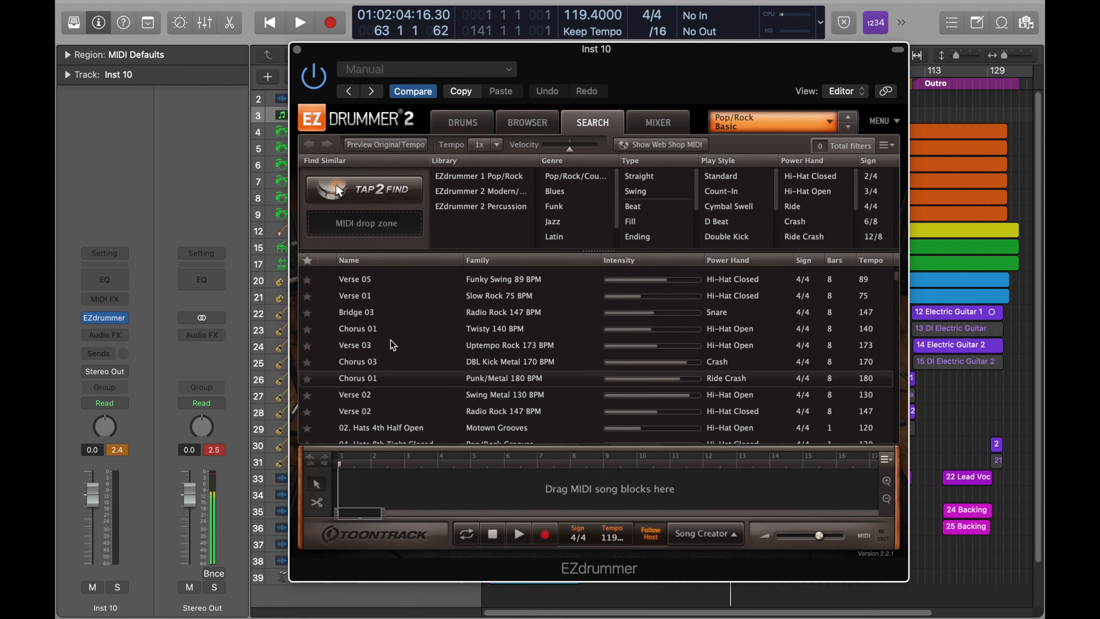
{"action": "scroll", "coordinate": [389, 382], "scroll_direction": "up", "scroll_amount": 5}
{"action": "left_click", "coordinate": [376, 188]}
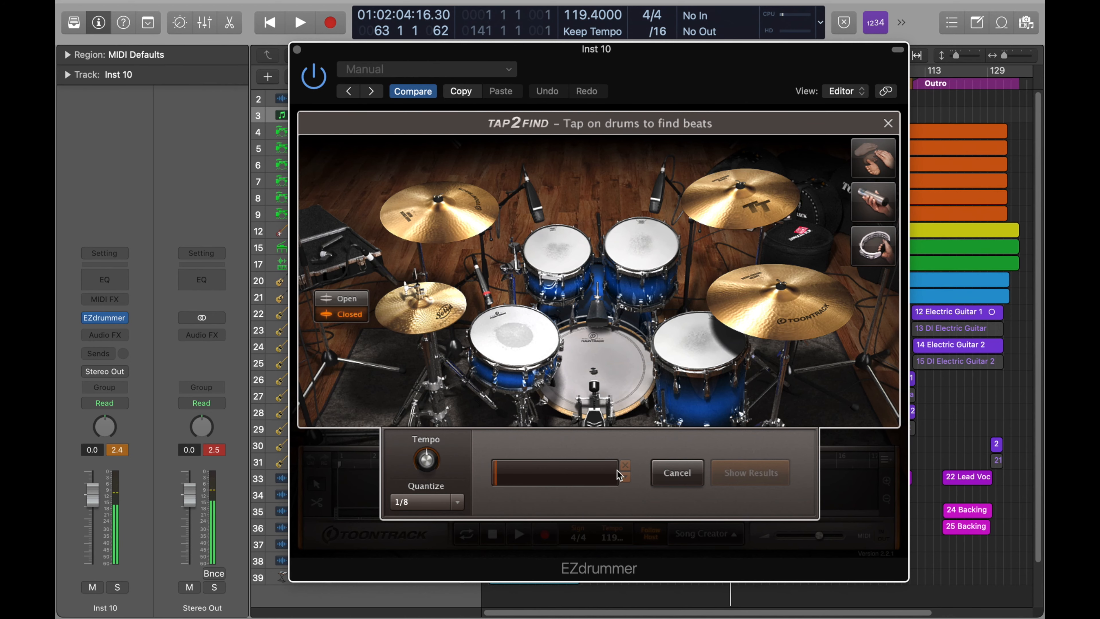
{"action": "left_click", "coordinate": [677, 473]}
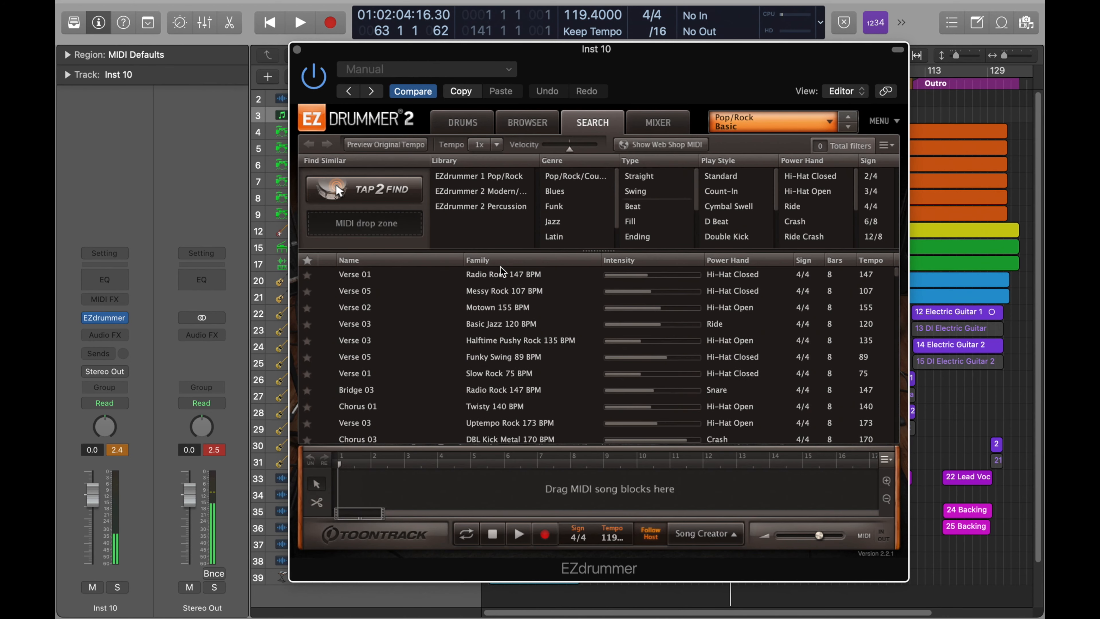
Preview the Verse 05 groove from Messy Rock 107 BPM, return to the drum kit view and close EZdrummer.
{"action": "left_click", "coordinate": [326, 291]}
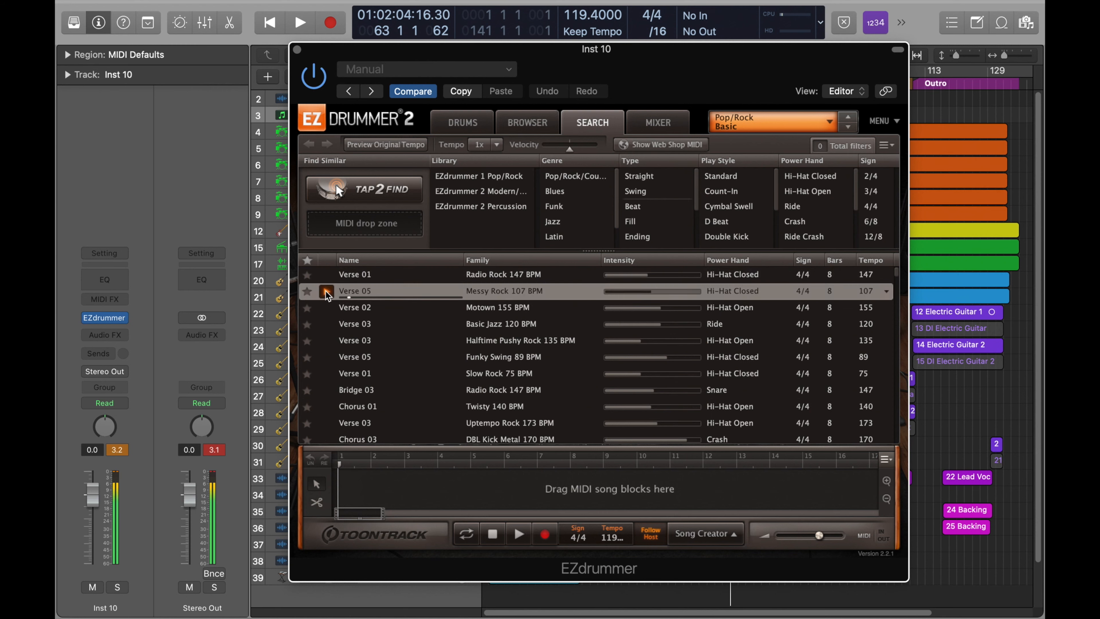
{"action": "left_click", "coordinate": [326, 293]}
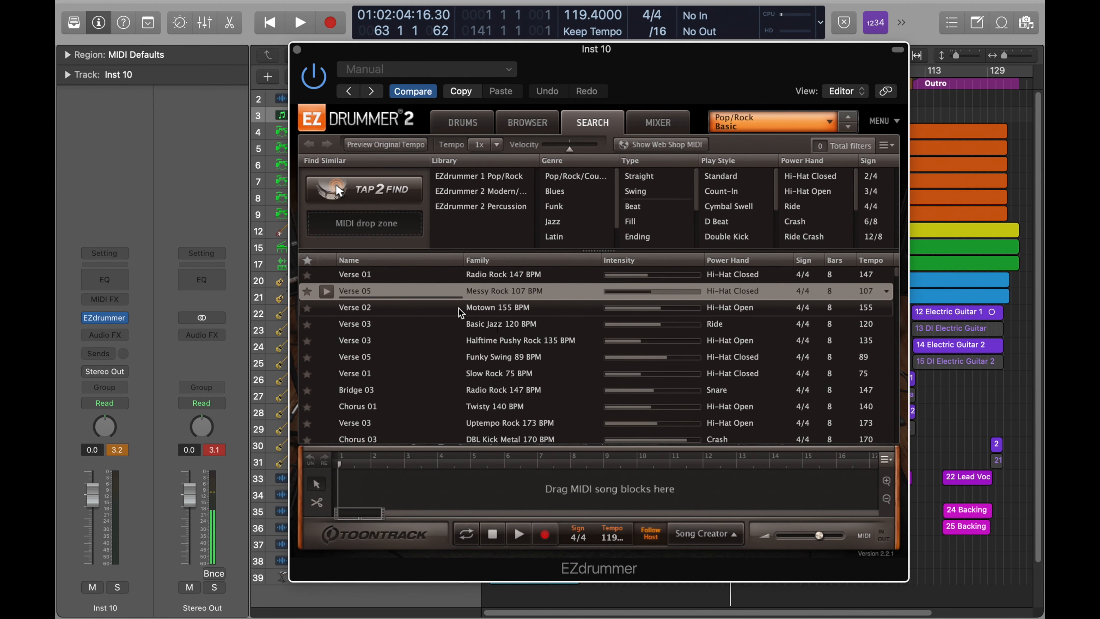
{"action": "left_click", "coordinate": [463, 123]}
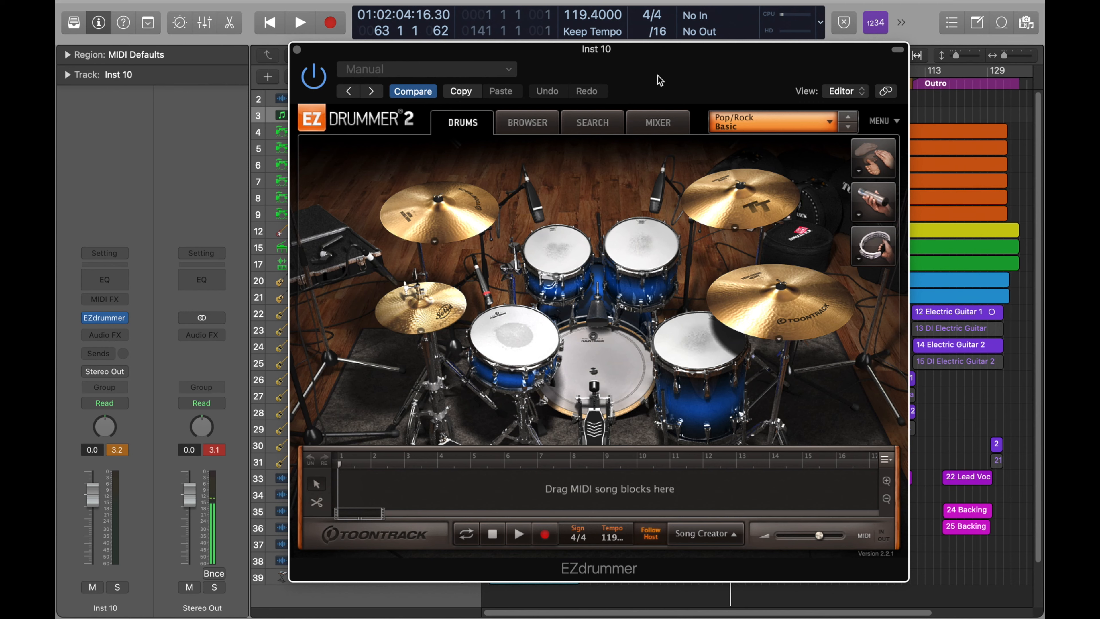
{"action": "left_click", "coordinate": [297, 49]}
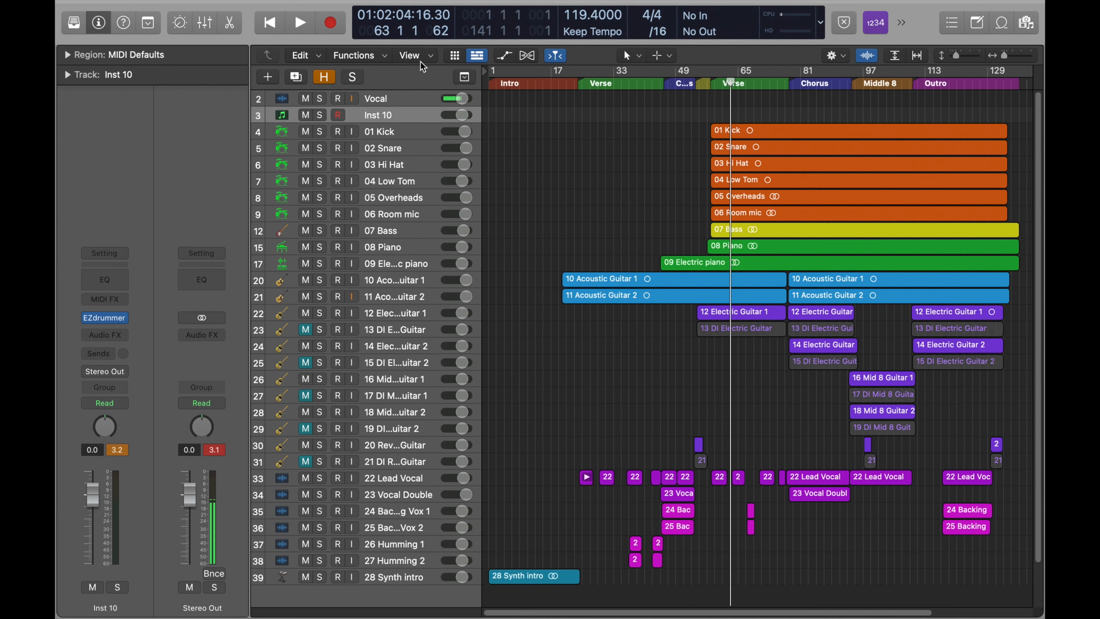
Play the second verse with the drum tracks 01 to 06 and the 07 Bass track soloed.
{"action": "left_click", "coordinate": [401, 236]}
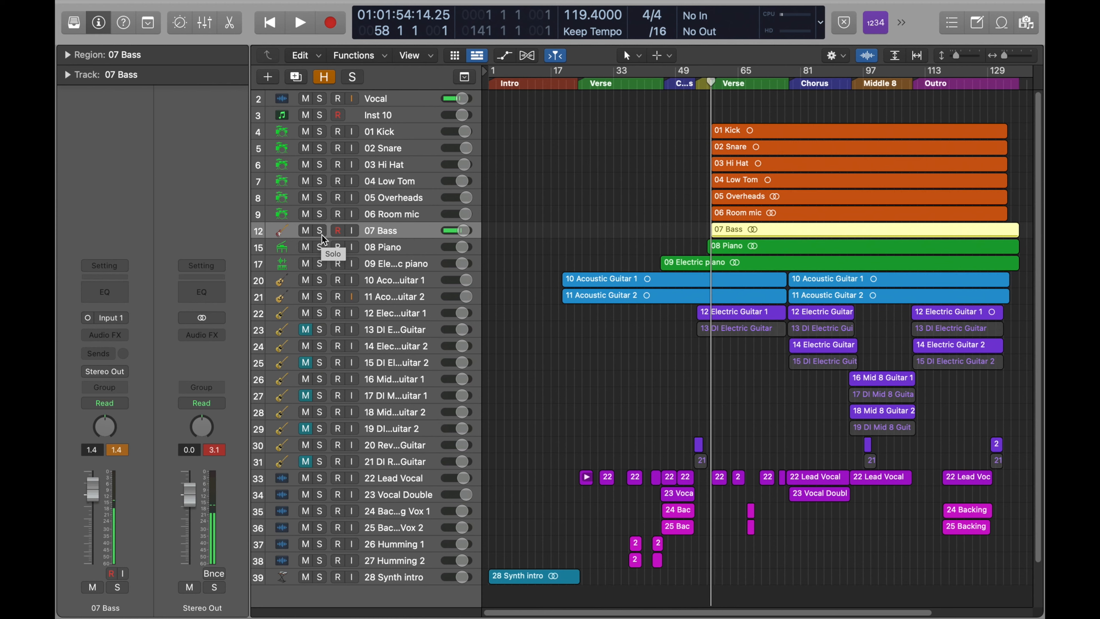
{"action": "key", "text": "space"}
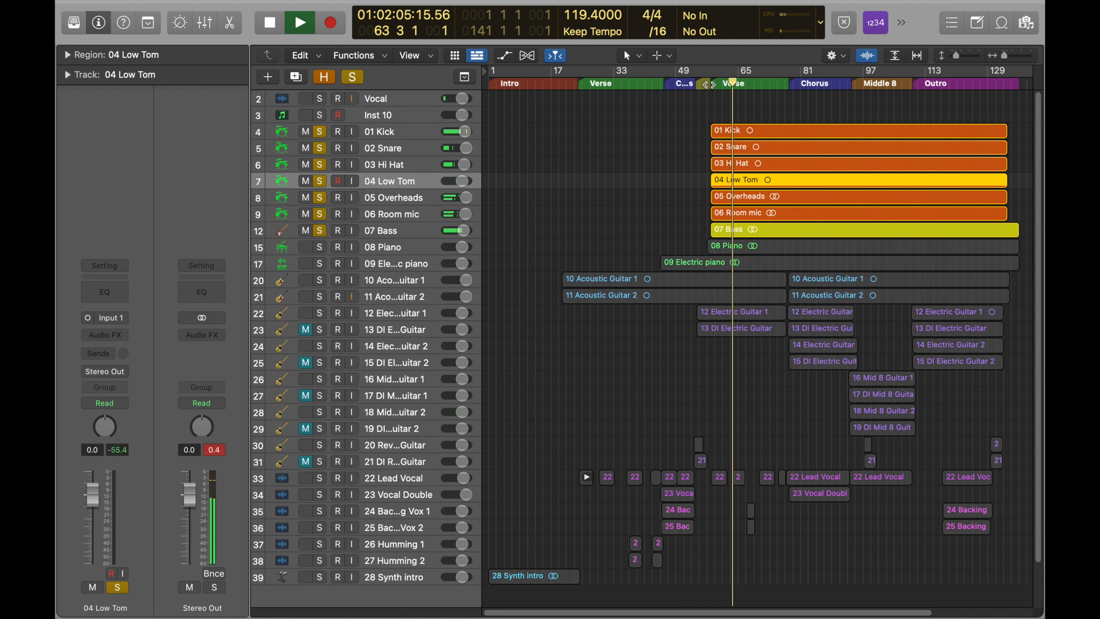
{"action": "mouse_move", "coordinate": [309, 31]}
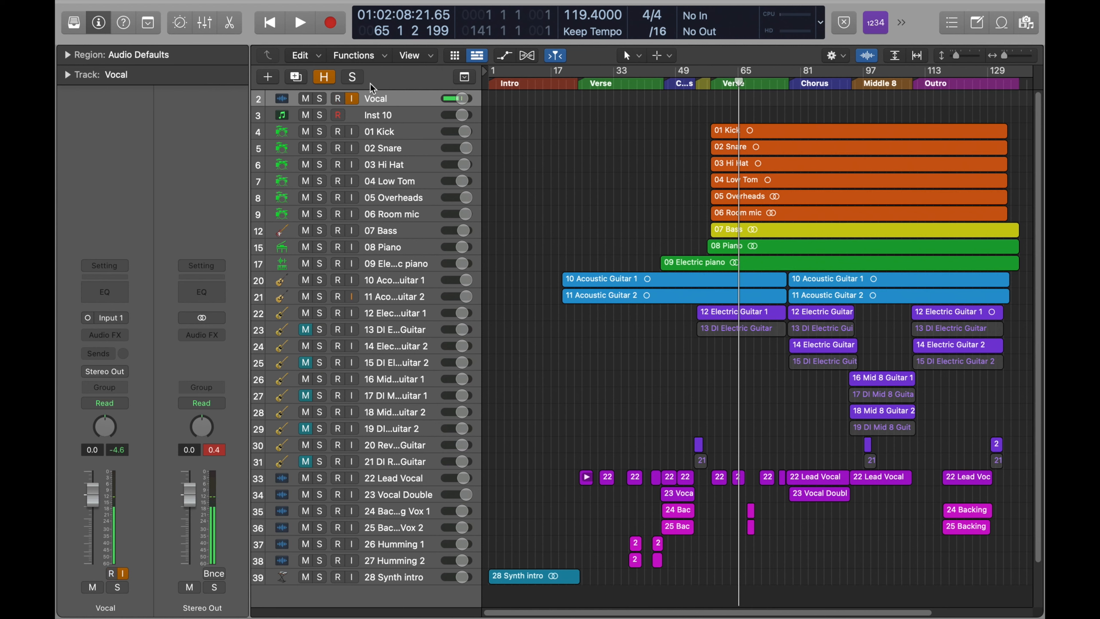
Open EZbass on the Inst 10 track and audition several notes on two neighbouring strings of its fretboard.
{"action": "left_click", "coordinate": [381, 115]}
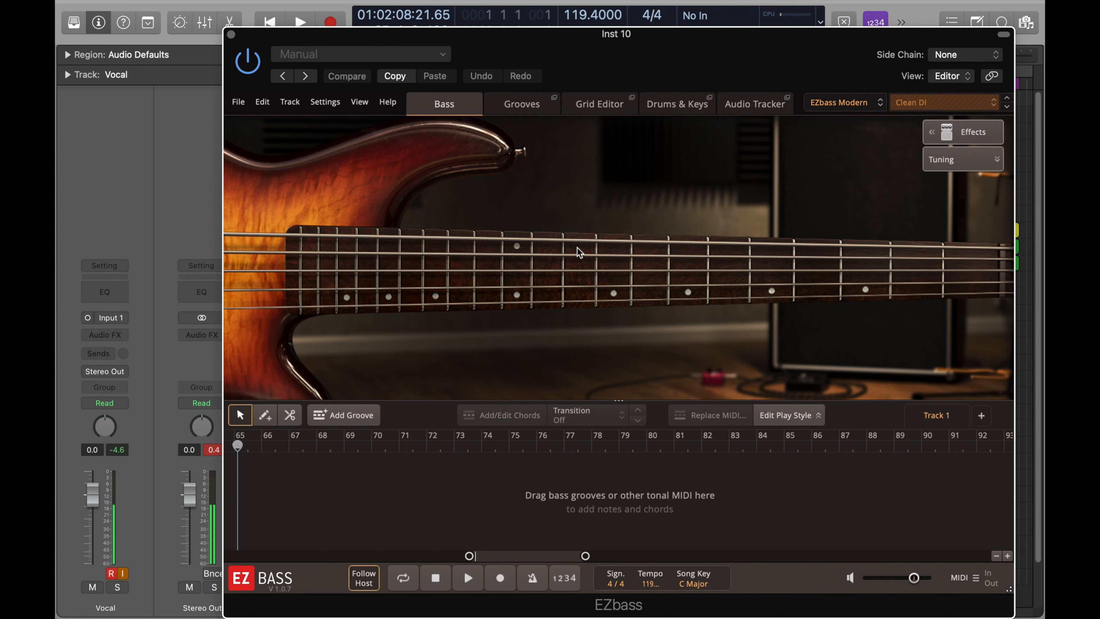
{"action": "left_click", "coordinate": [736, 247]}
{"action": "left_click", "coordinate": [704, 246]}
{"action": "left_click", "coordinate": [655, 243]}
{"action": "left_click", "coordinate": [618, 243]}
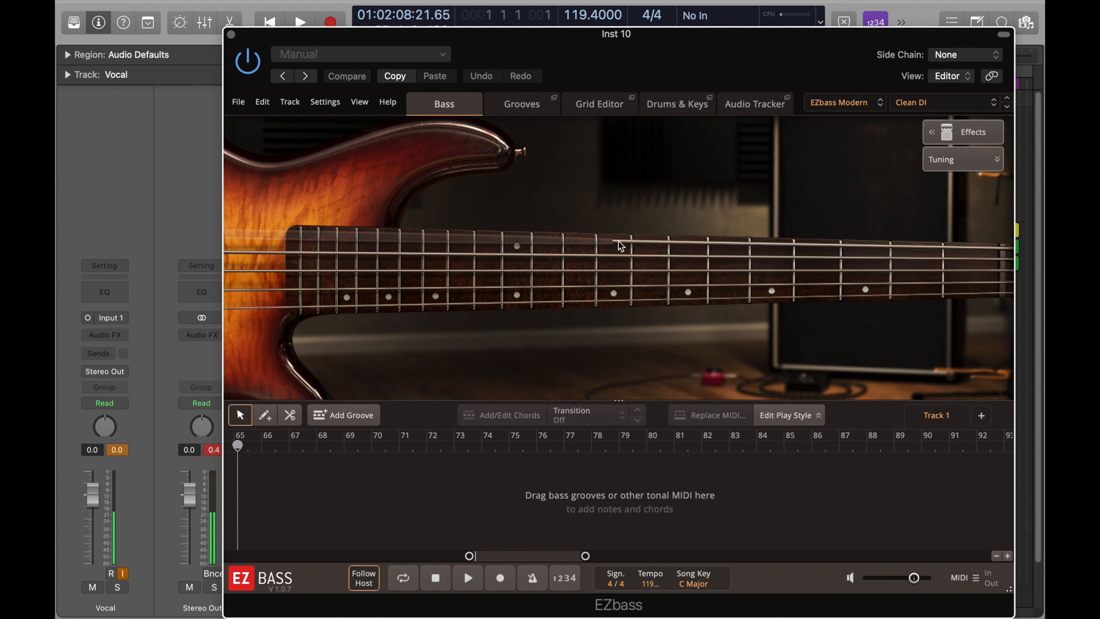
{"action": "left_click", "coordinate": [623, 262]}
{"action": "left_click", "coordinate": [727, 257]}
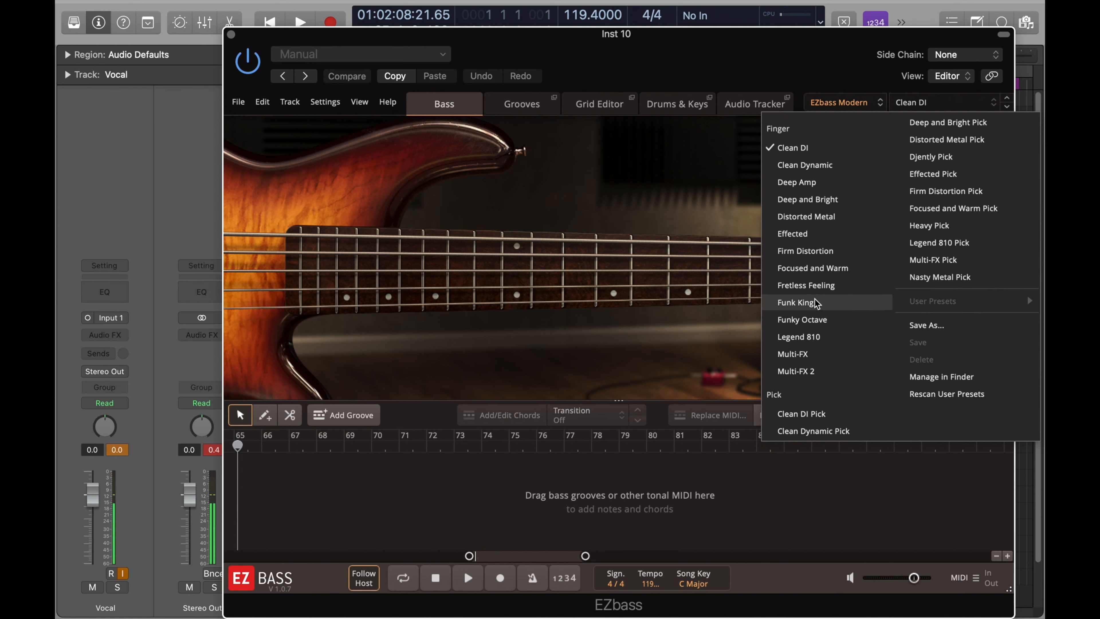
Switch the bass to EZbass Vintage and browse the genres in its groove library.
{"action": "left_click", "coordinate": [834, 104]}
{"action": "left_click", "coordinate": [842, 139]}
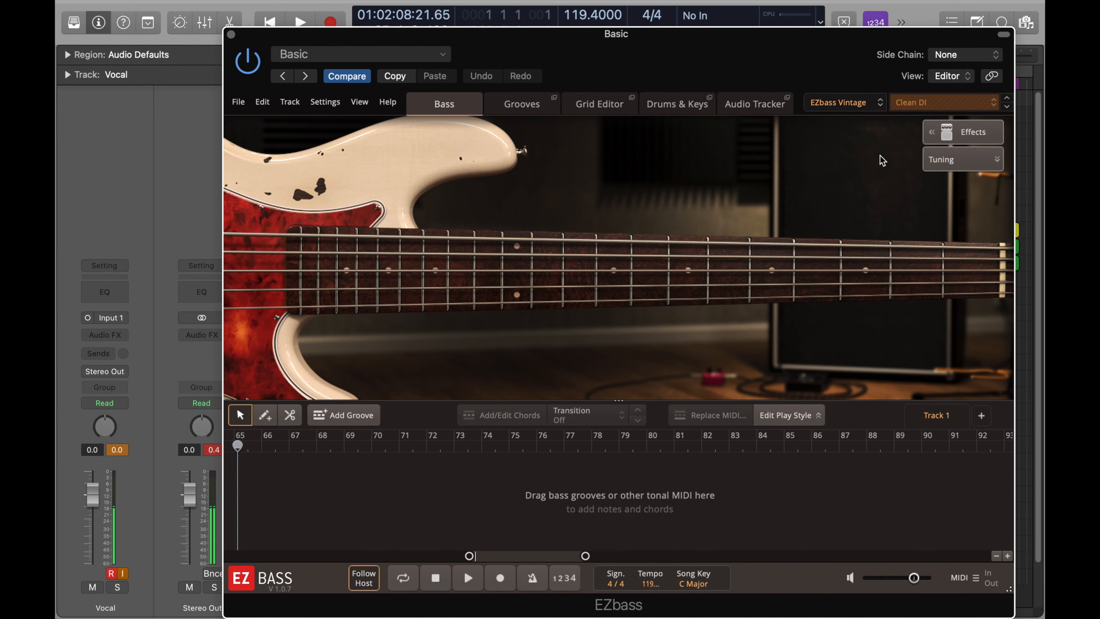
{"action": "left_click", "coordinate": [519, 104]}
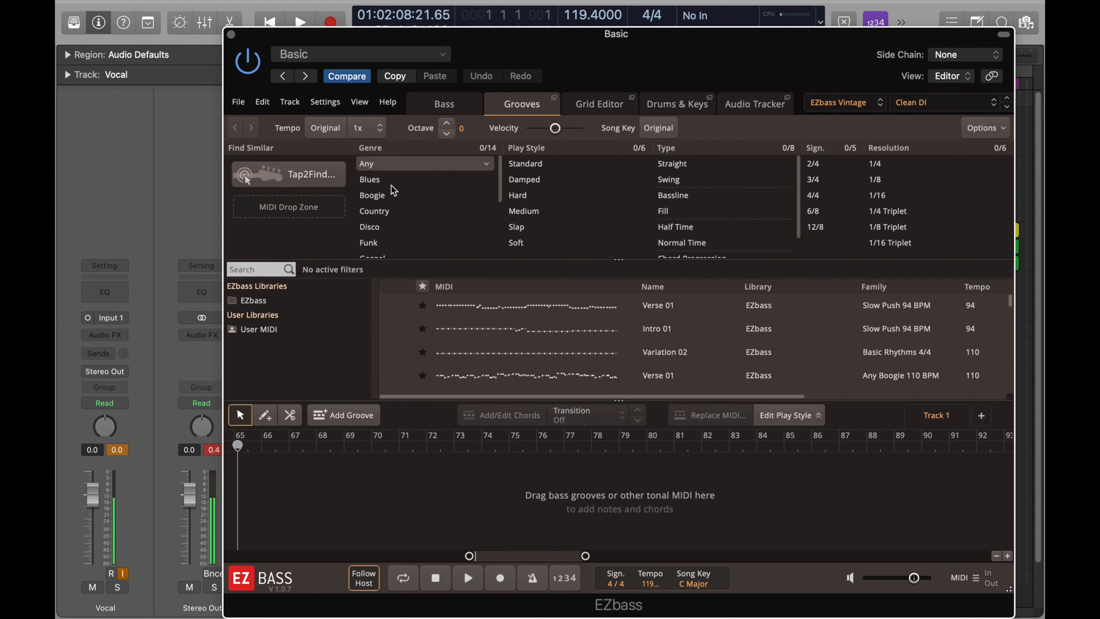
{"action": "scroll", "coordinate": [416, 220], "scroll_direction": "down", "scroll_amount": 7}
{"action": "scroll", "coordinate": [417, 223], "scroll_direction": "down", "scroll_amount": 1}
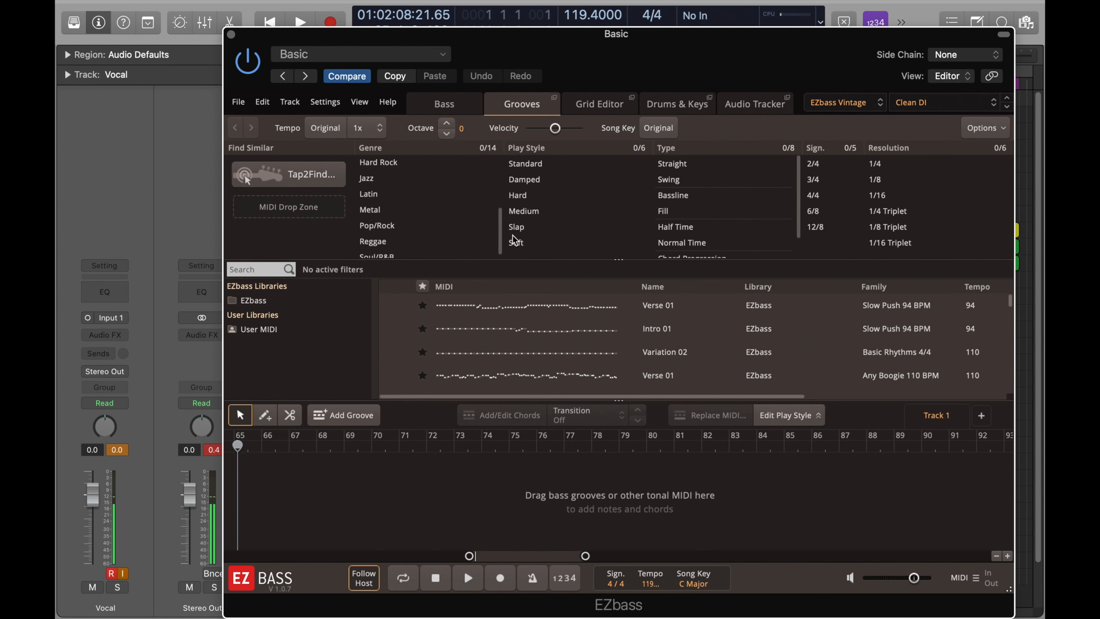
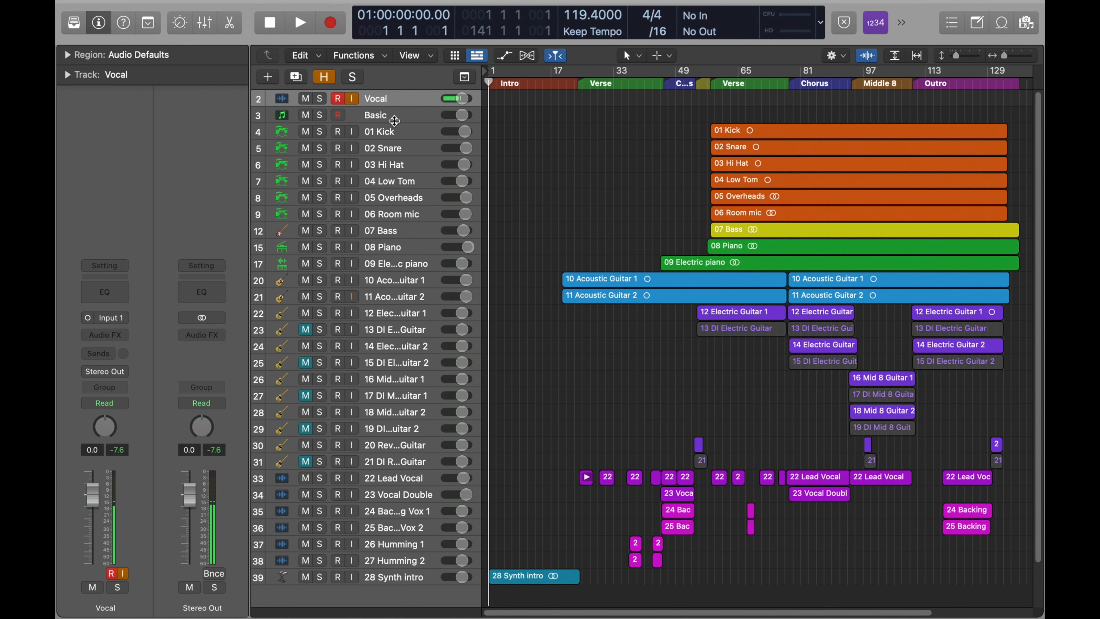
Open Kontakt on the instrument track and load The Giant.nki from The Giant library.
{"action": "left_click", "coordinate": [394, 121]}
{"action": "left_click", "coordinate": [120, 321]}
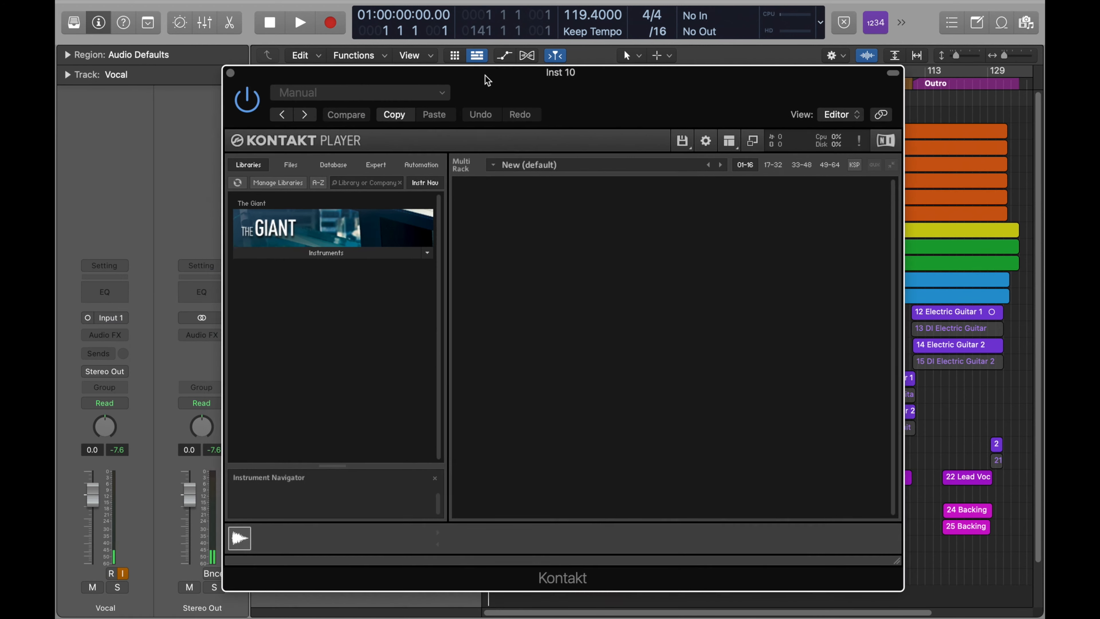
{"action": "left_click_drag", "start_coordinate": [487, 80], "coordinate": [474, 67]}
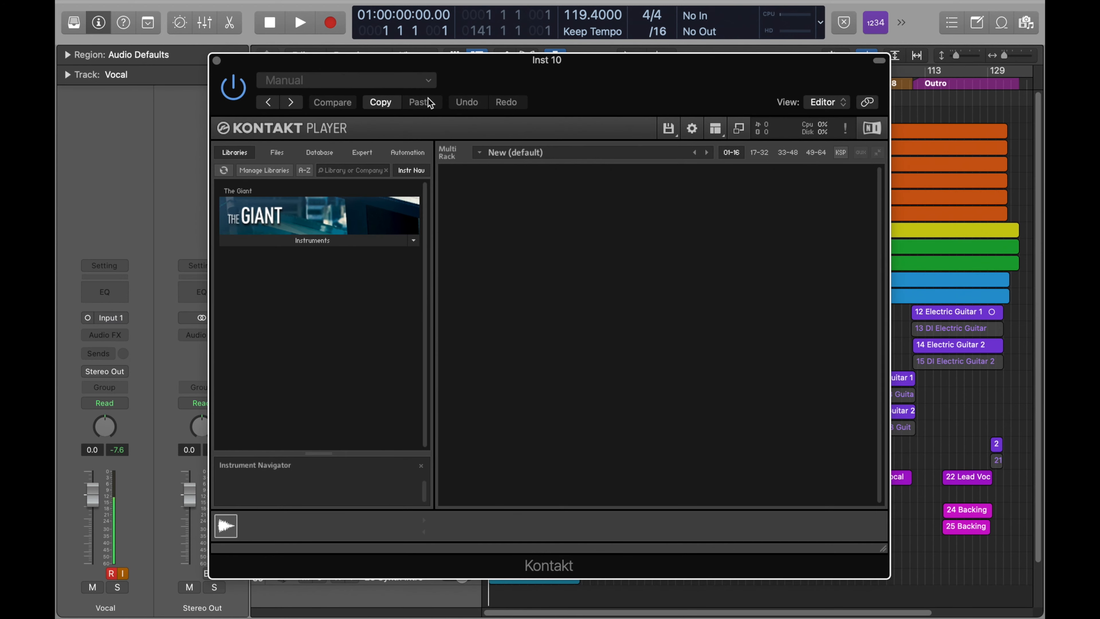
{"action": "left_click", "coordinate": [335, 242]}
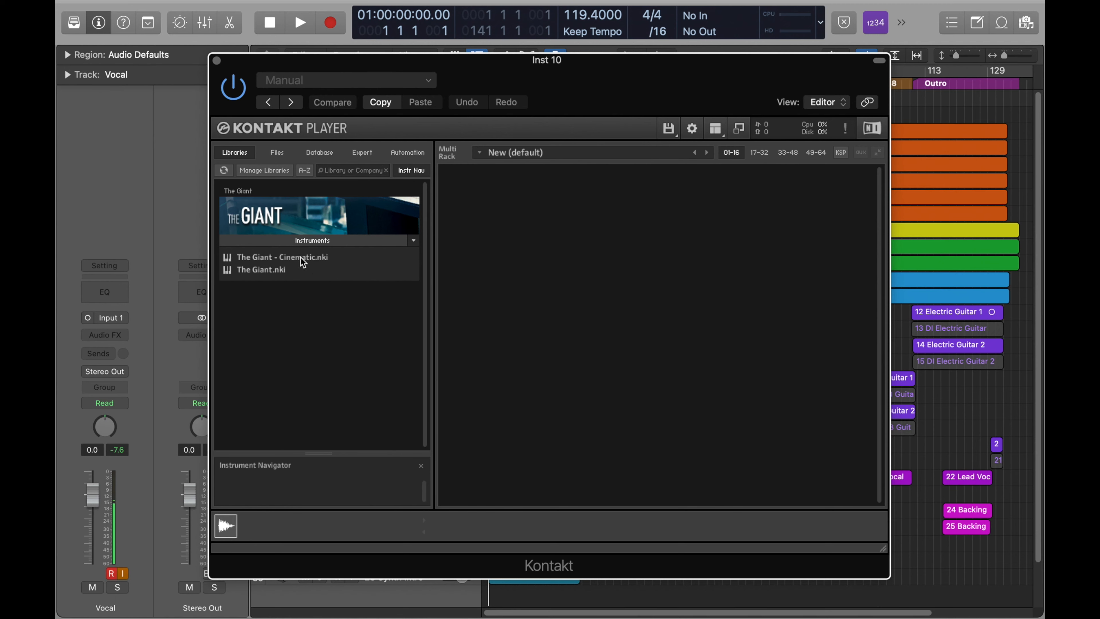
{"action": "double_click", "coordinate": [287, 270]}
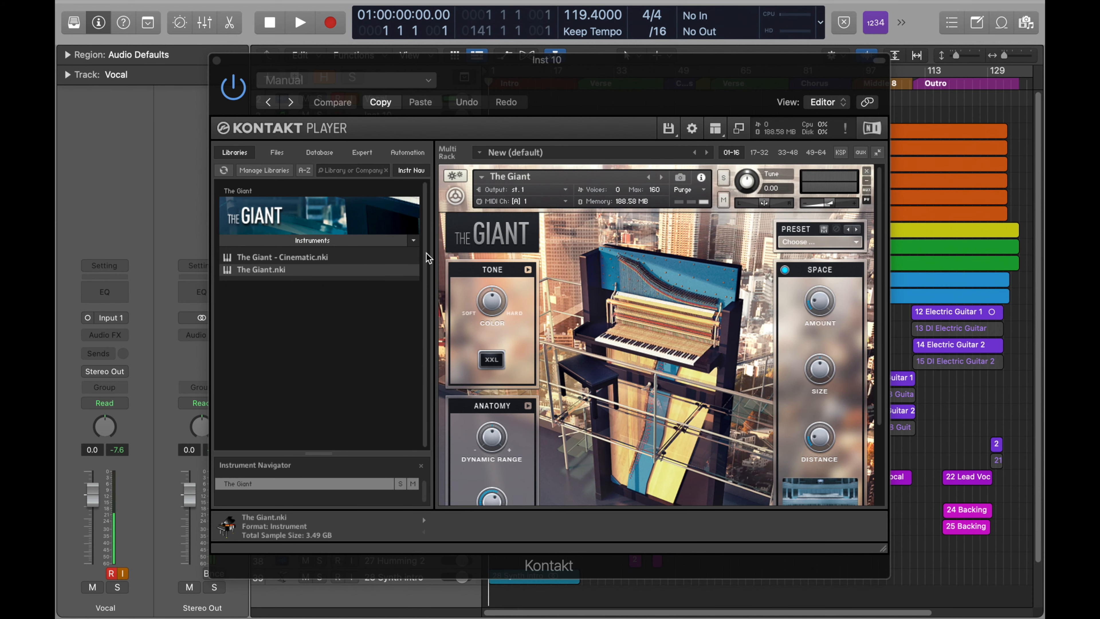
{"action": "scroll", "coordinate": [576, 333], "scroll_direction": "down", "scroll_amount": 1}
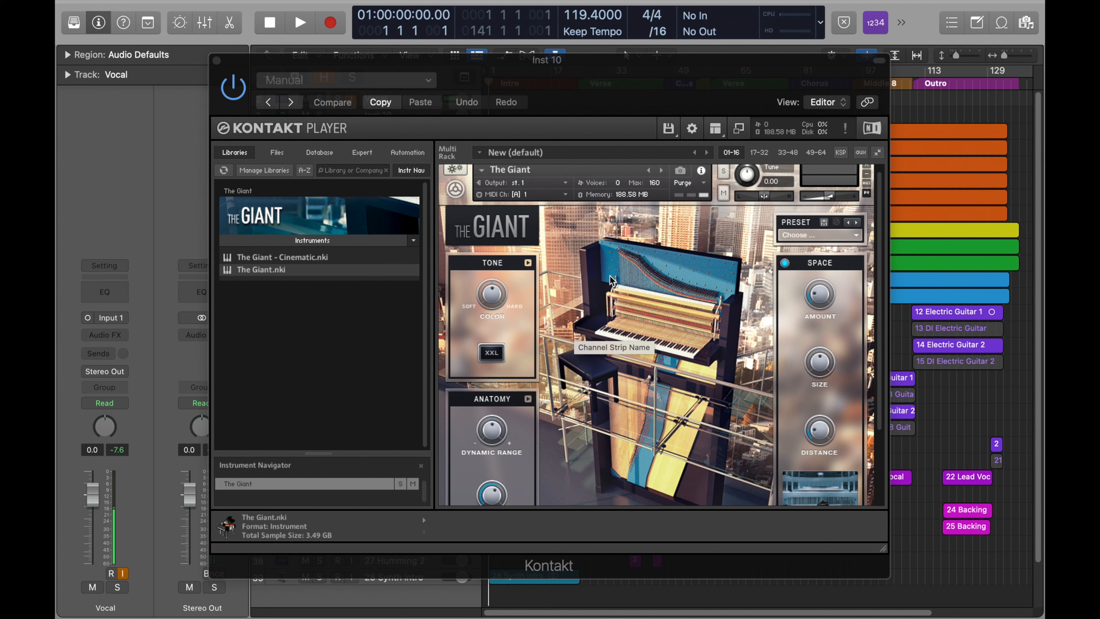
Turn off The Giant's Space effect, adjust the Low Keys level in its Tone settings, and close the Kontakt window.
{"action": "scroll", "coordinate": [611, 279], "scroll_direction": "down", "scroll_amount": 3}
{"action": "left_click", "coordinate": [785, 208]}
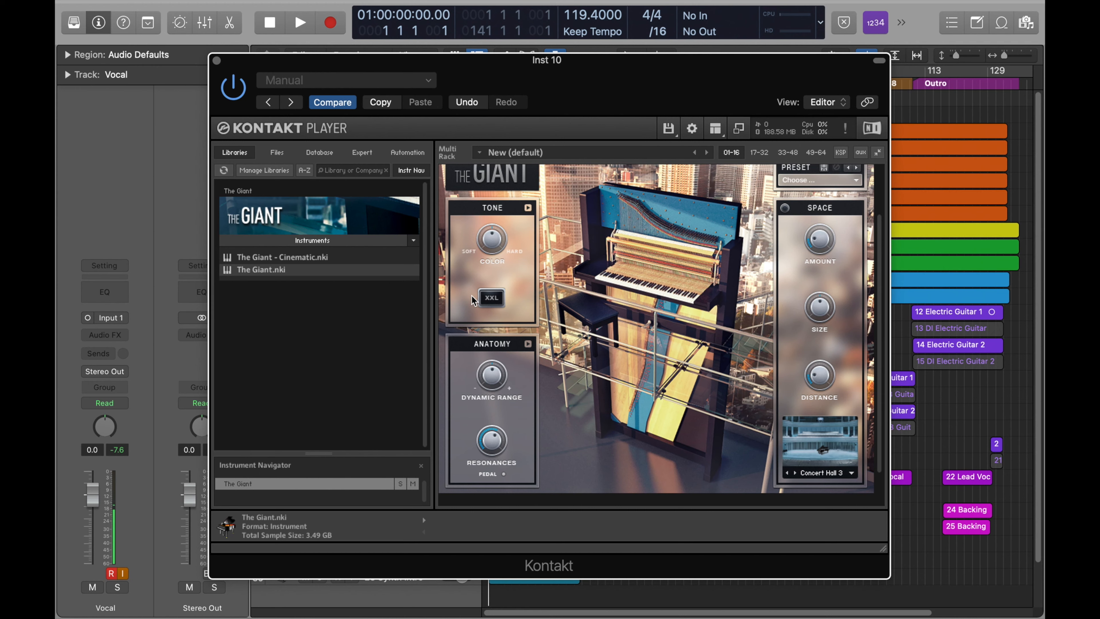
{"action": "left_click", "coordinate": [528, 208]}
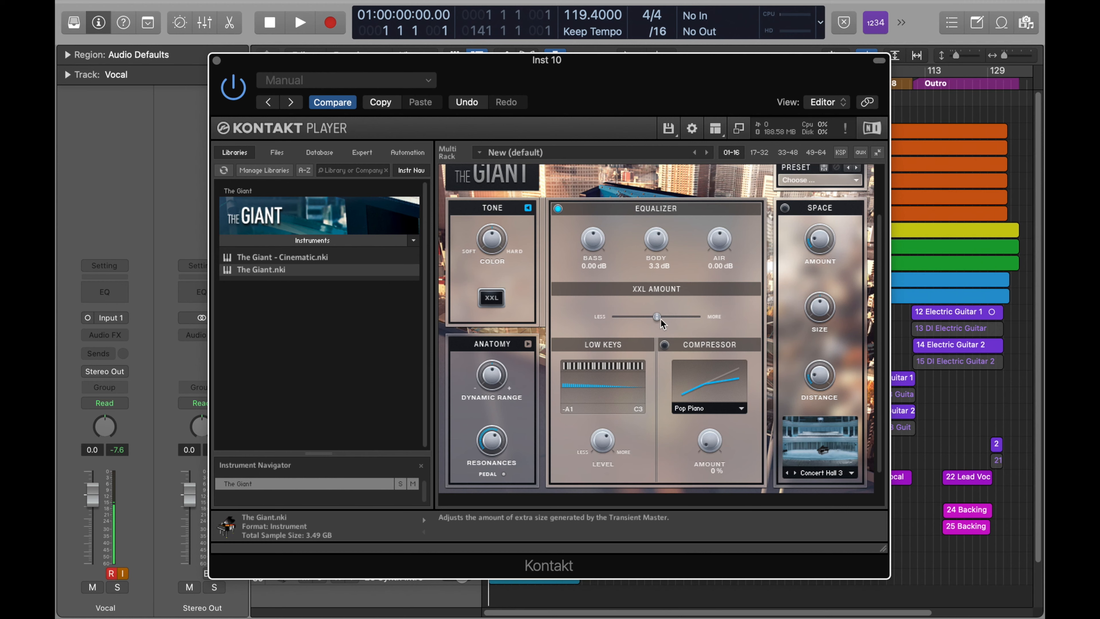
{"action": "scroll", "coordinate": [649, 334], "scroll_direction": "down", "scroll_amount": 2}
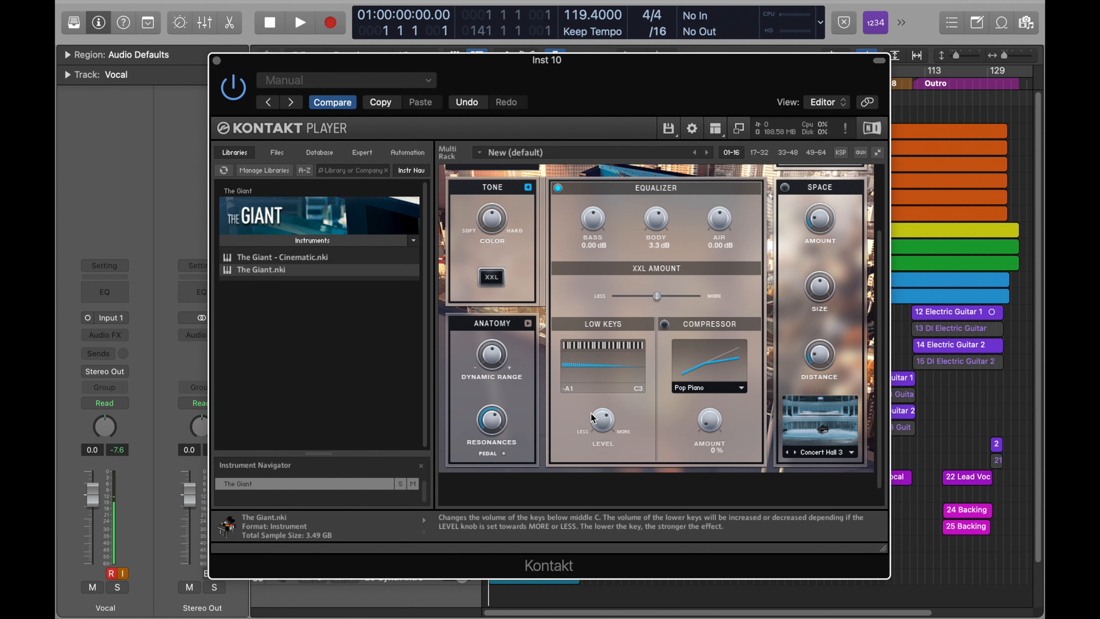
{"action": "left_click_drag", "start_coordinate": [601, 435], "coordinate": [607, 446]}
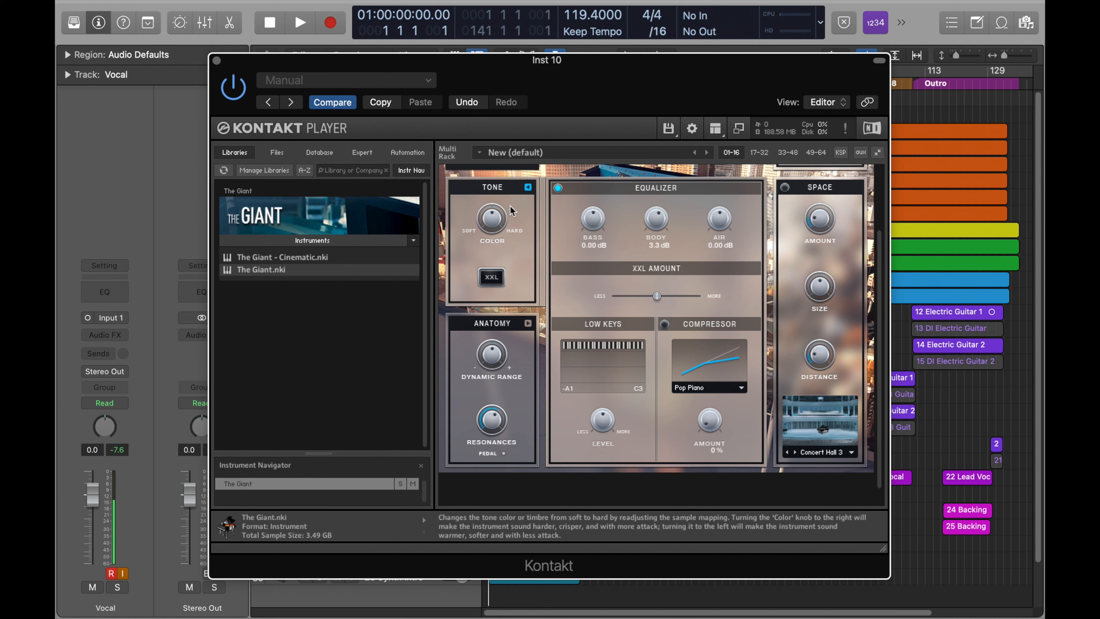
{"action": "left_click", "coordinate": [527, 187]}
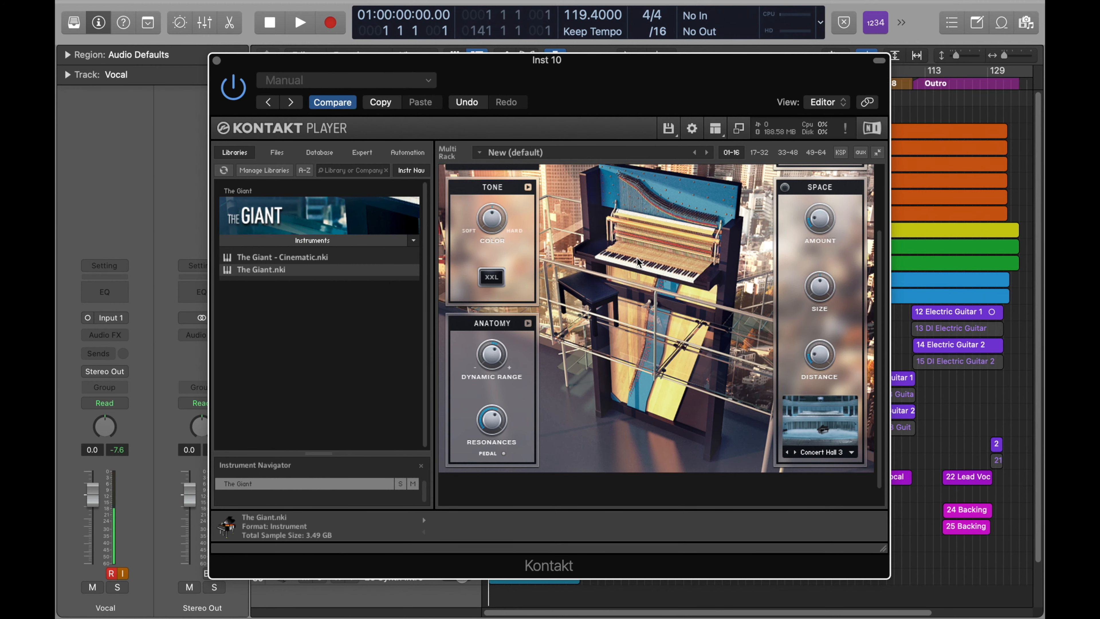
{"action": "scroll", "coordinate": [640, 263], "scroll_direction": "up", "scroll_amount": 3}
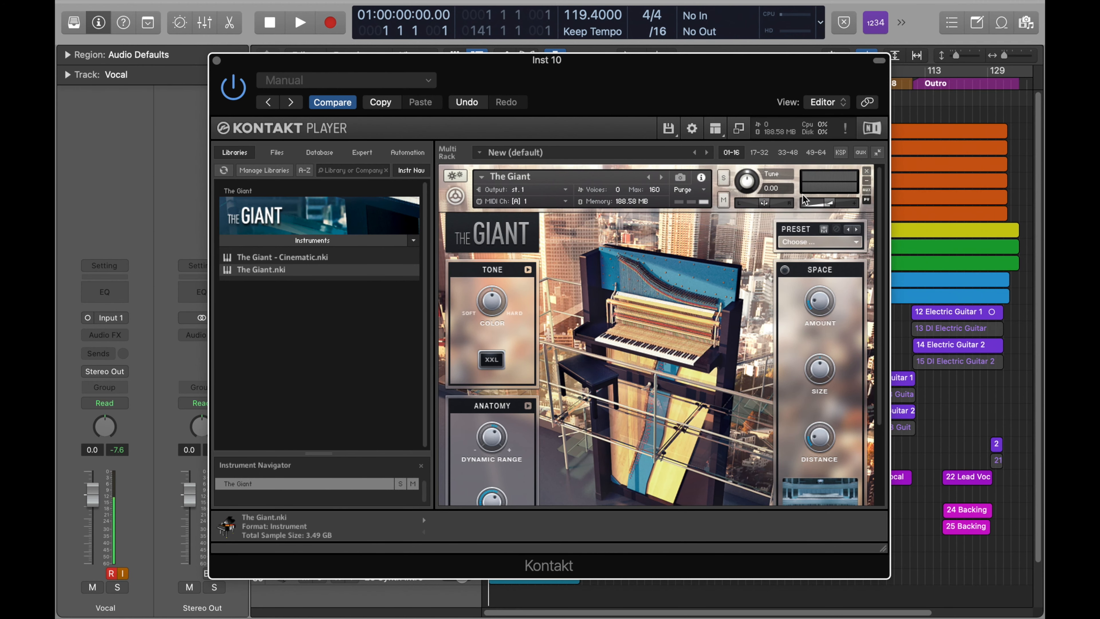
{"action": "double_click", "coordinate": [584, 61]}
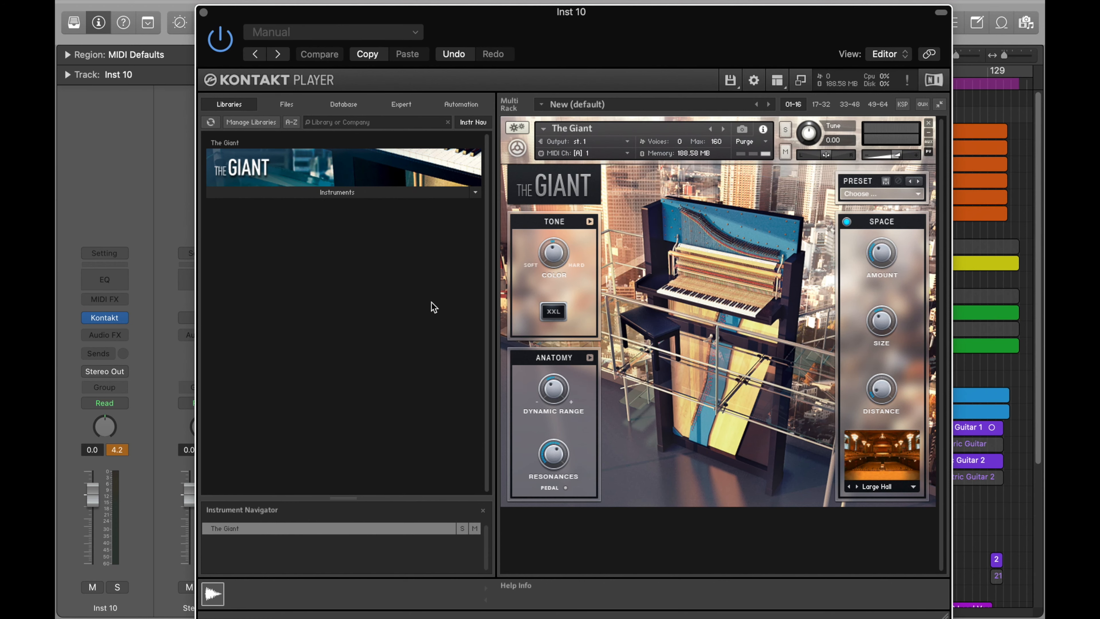
{"action": "key", "text": "super+w"}
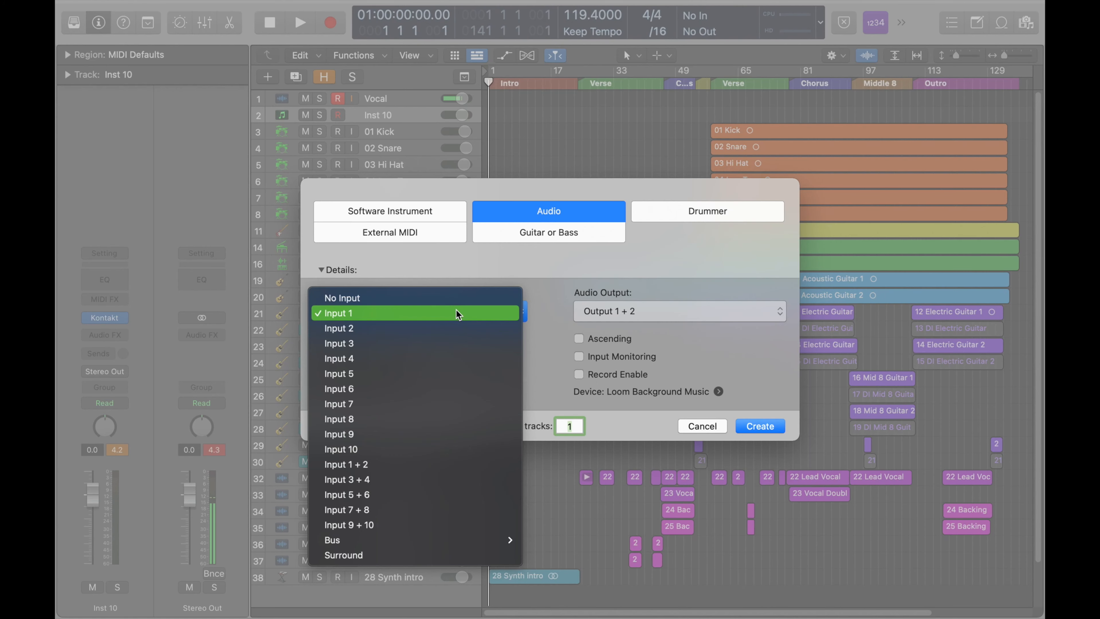
Create one new audio track on Input 1 and insert the S-Gear 2 amp plug-in in mono on it.
{"action": "left_click", "coordinate": [457, 311]}
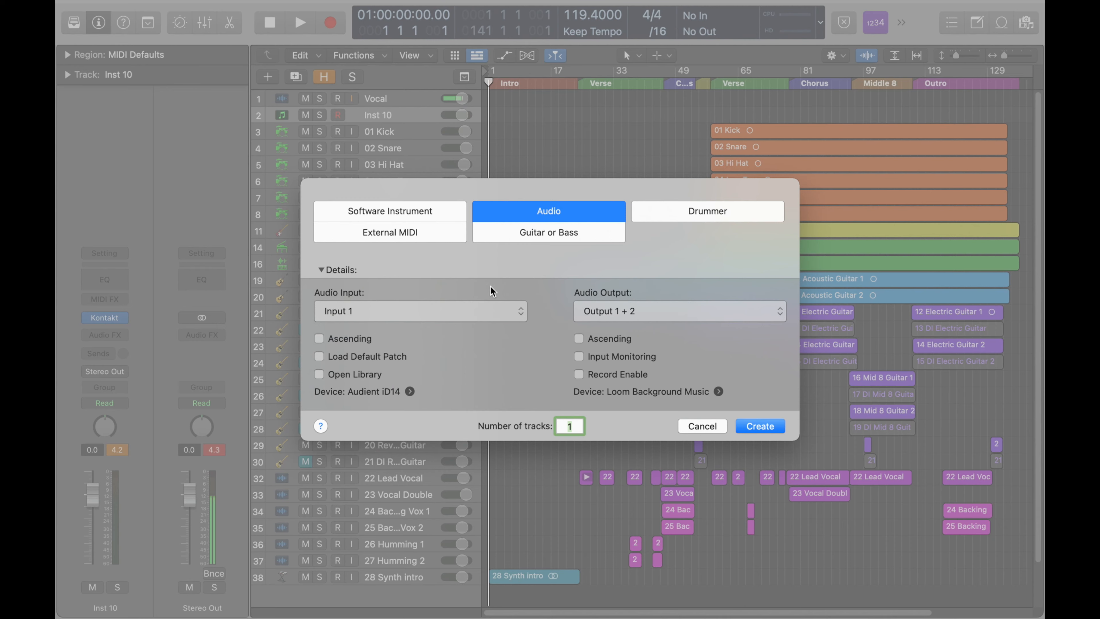
{"action": "key", "text": "Return"}
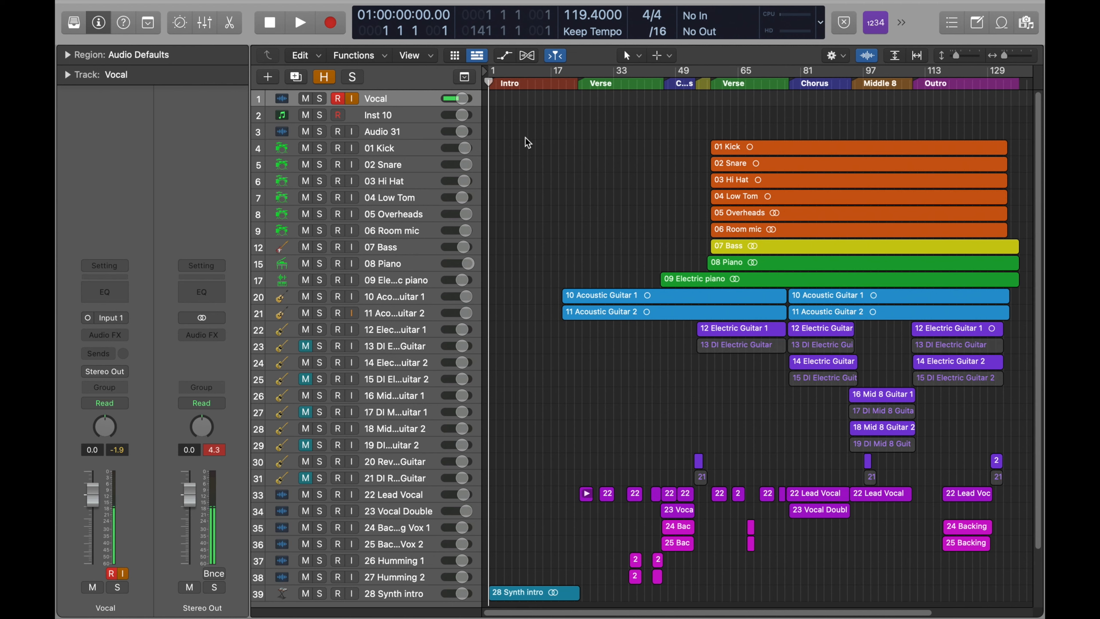
{"action": "left_click", "coordinate": [402, 131]}
{"action": "left_click", "coordinate": [104, 337]}
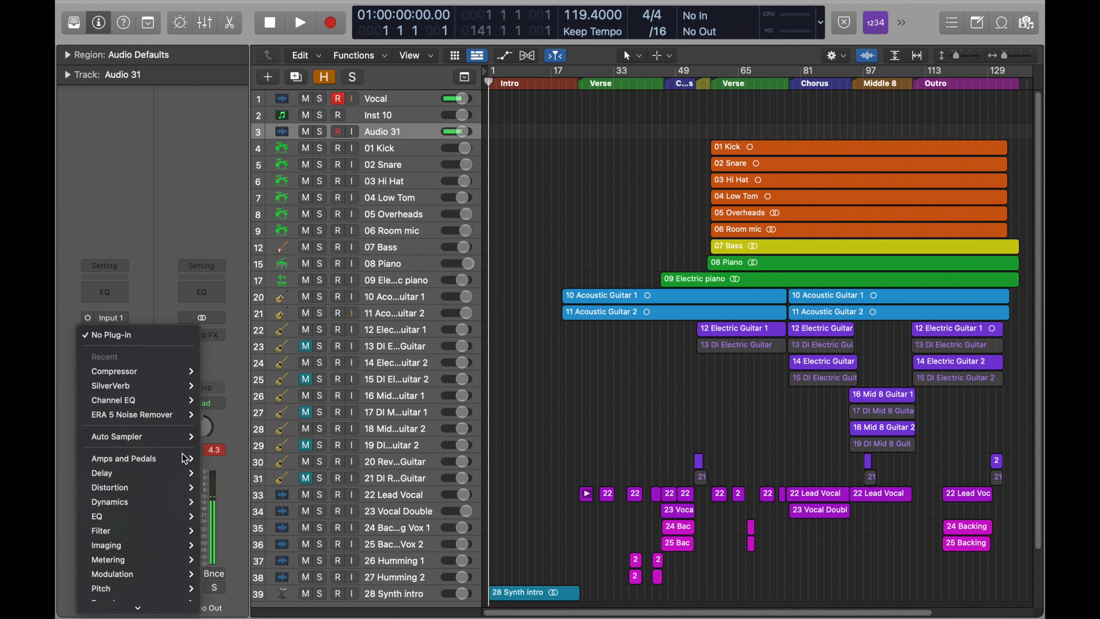
{"action": "mouse_move", "coordinate": [156, 594]}
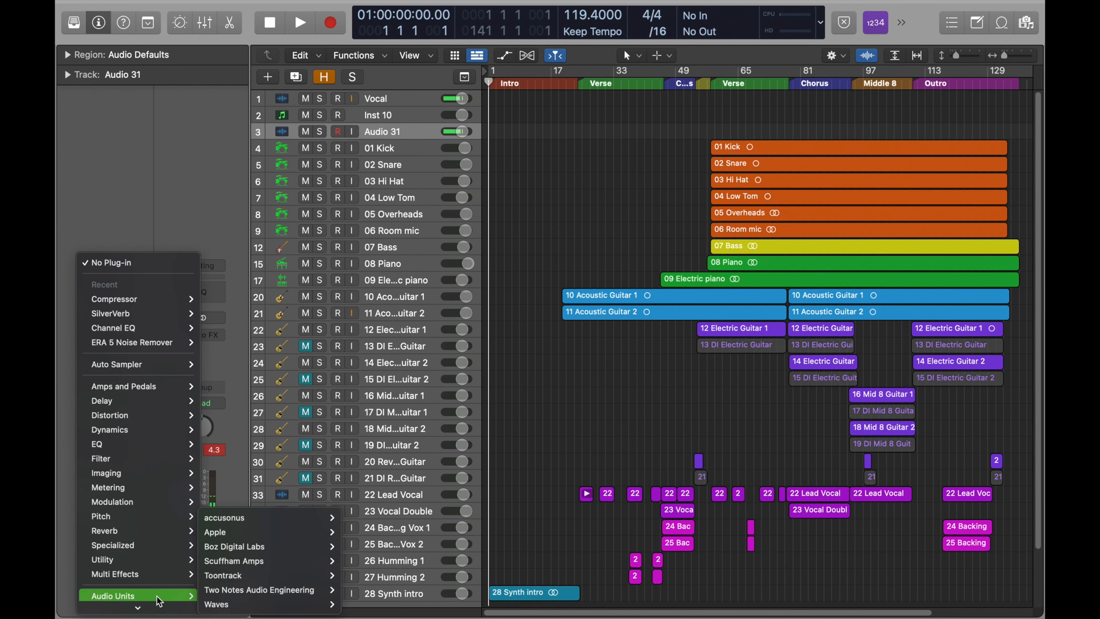
{"action": "mouse_move", "coordinate": [248, 563]}
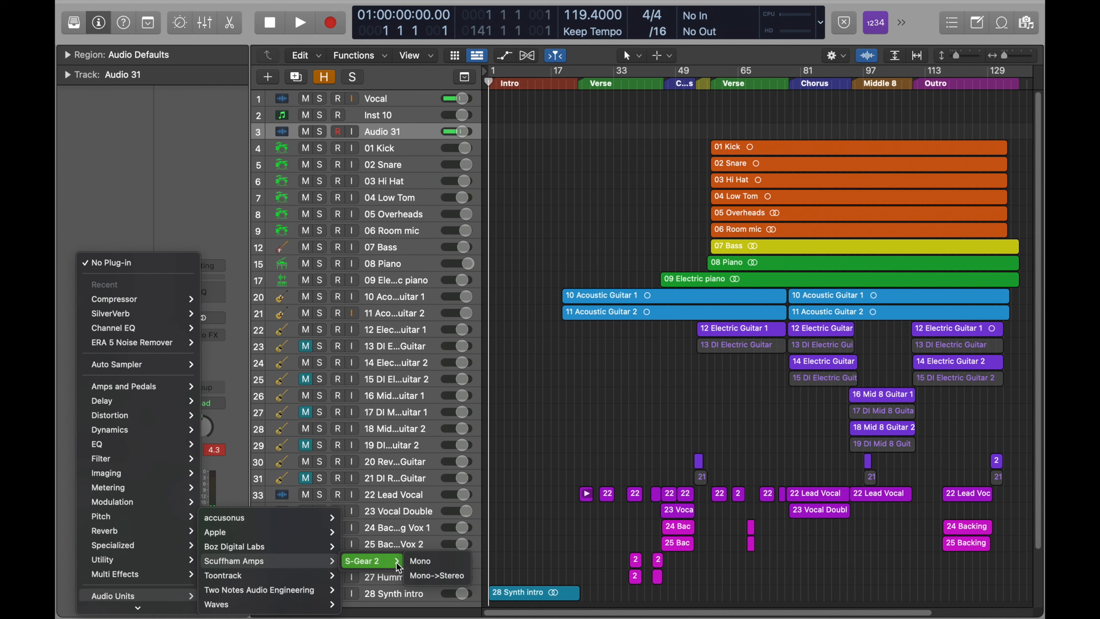
{"action": "left_click", "coordinate": [408, 565]}
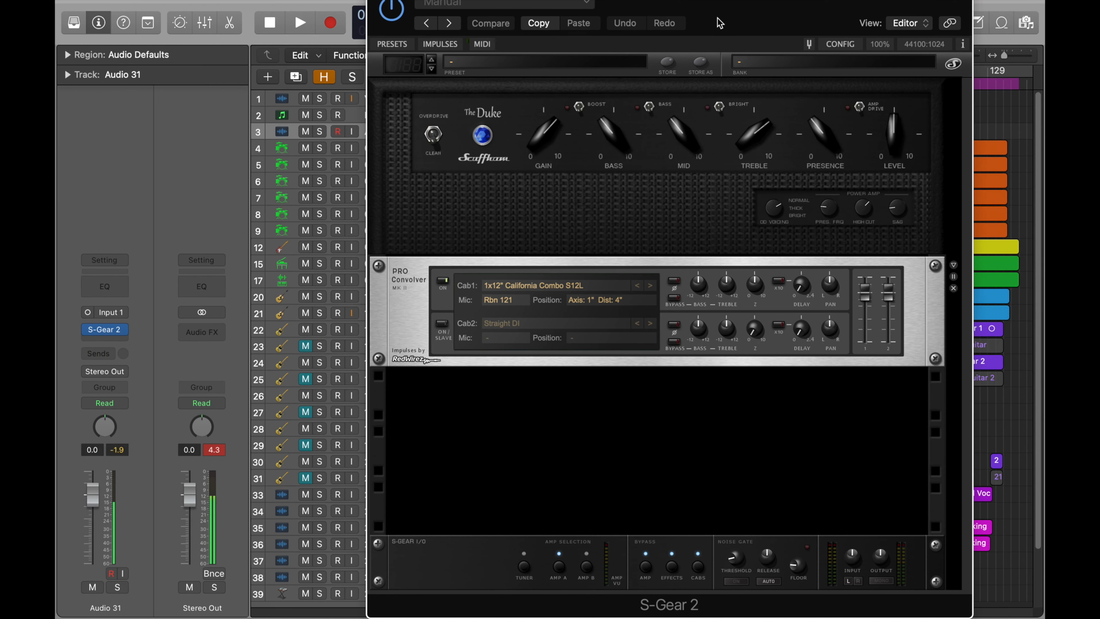
{"action": "left_click_drag", "start_coordinate": [720, 23], "coordinate": [601, 73]}
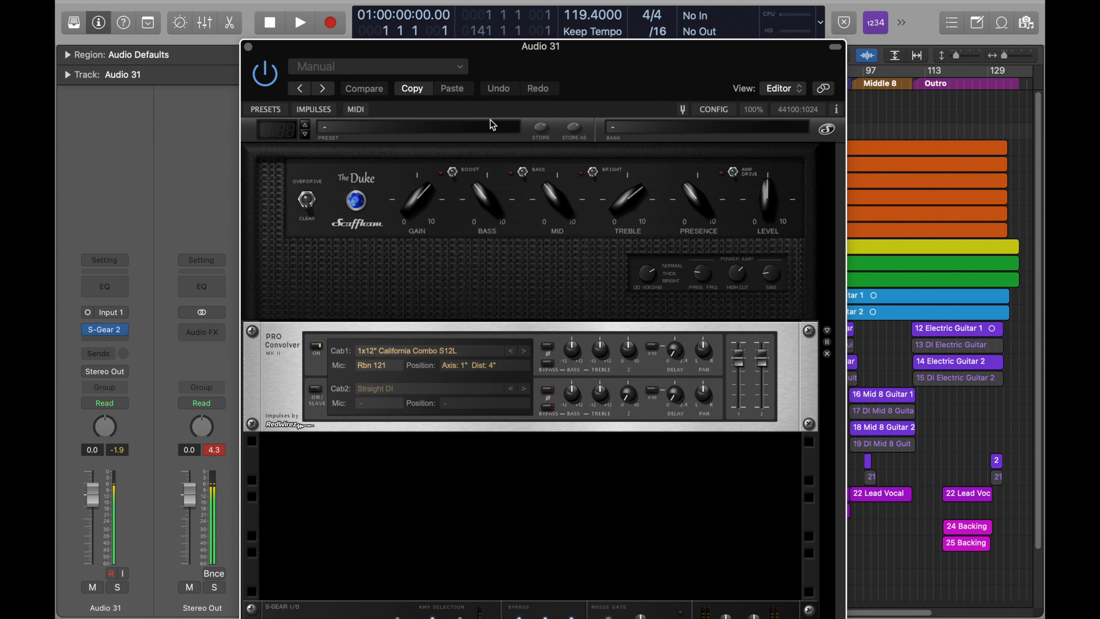
{"action": "left_click", "coordinate": [248, 46]}
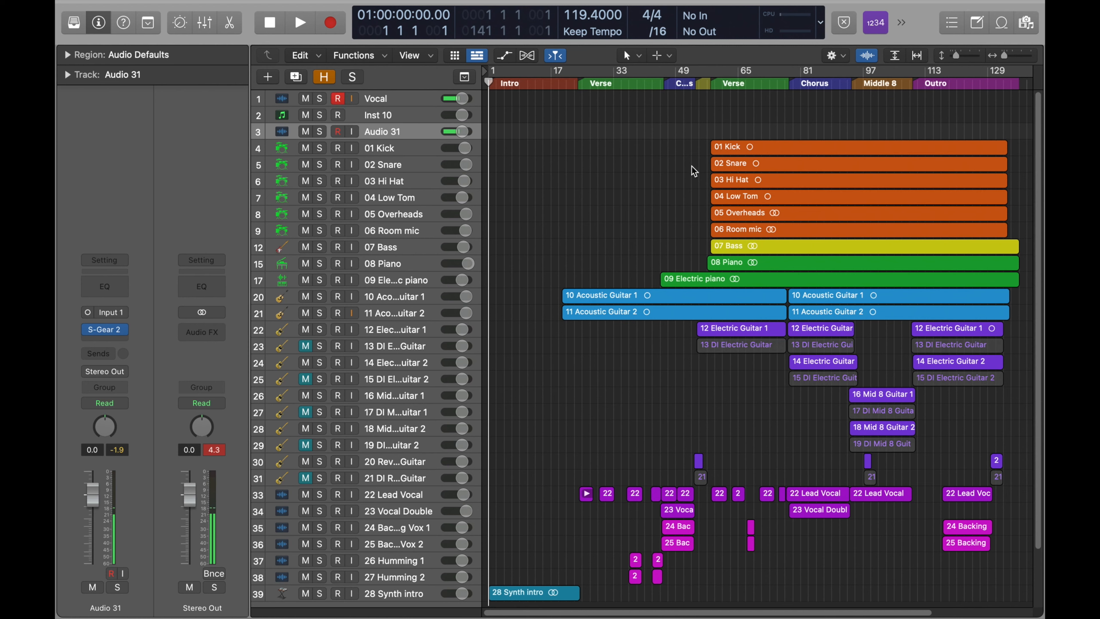
Play the Middle 8 section and solo the 16 Mid 8 Guitar 1 and 18 Mid 8 Guitar 2 tracks.
{"action": "left_click", "coordinate": [324, 359]}
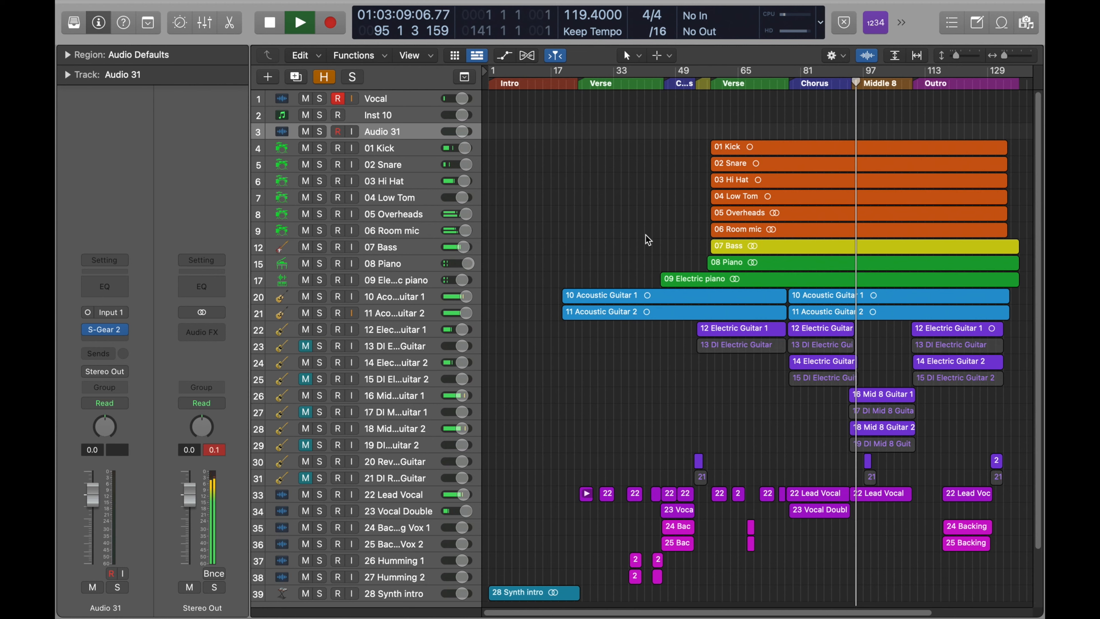
{"action": "left_click", "coordinate": [319, 395]}
{"action": "left_click", "coordinate": [319, 428]}
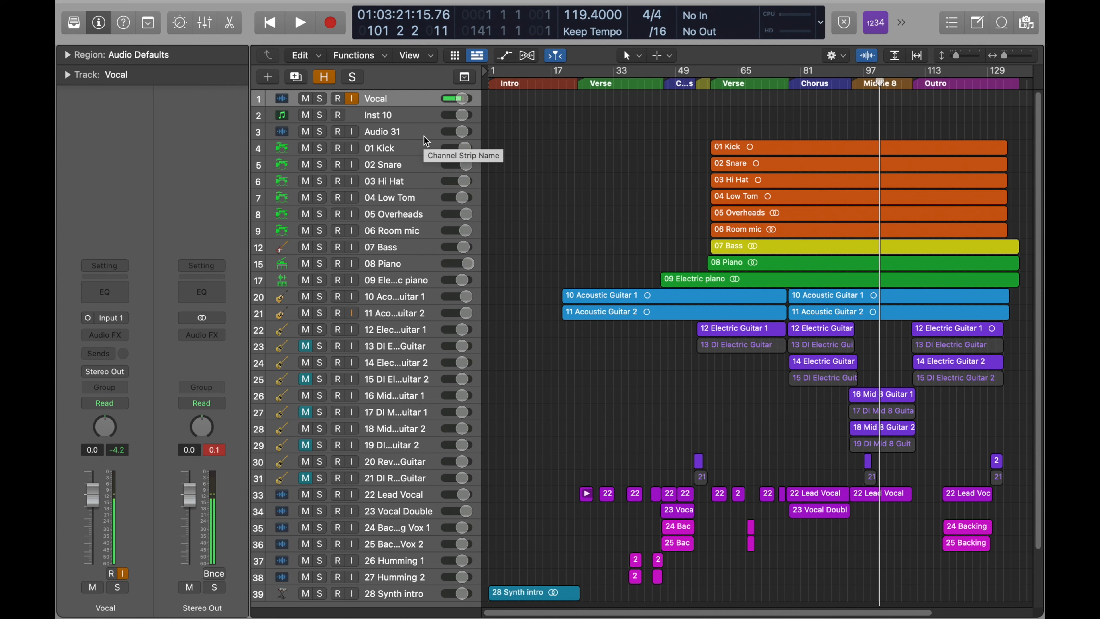
Reopen S-Gear 2 on the Audio 31 track and browse through its preset list.
{"action": "left_click", "coordinate": [424, 135]}
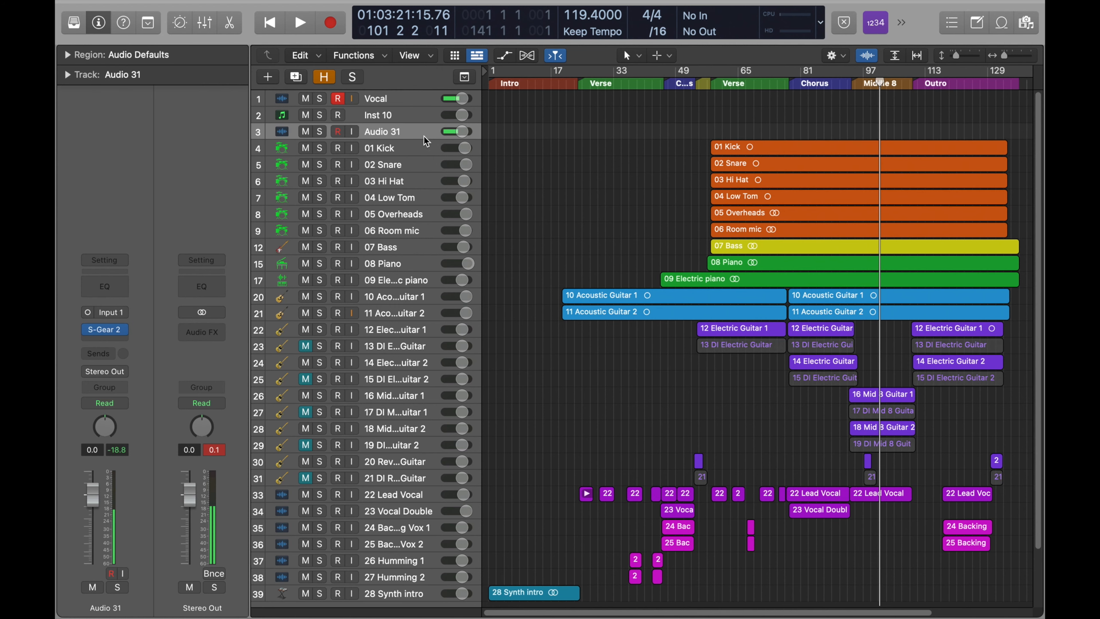
{"action": "key", "text": "v"}
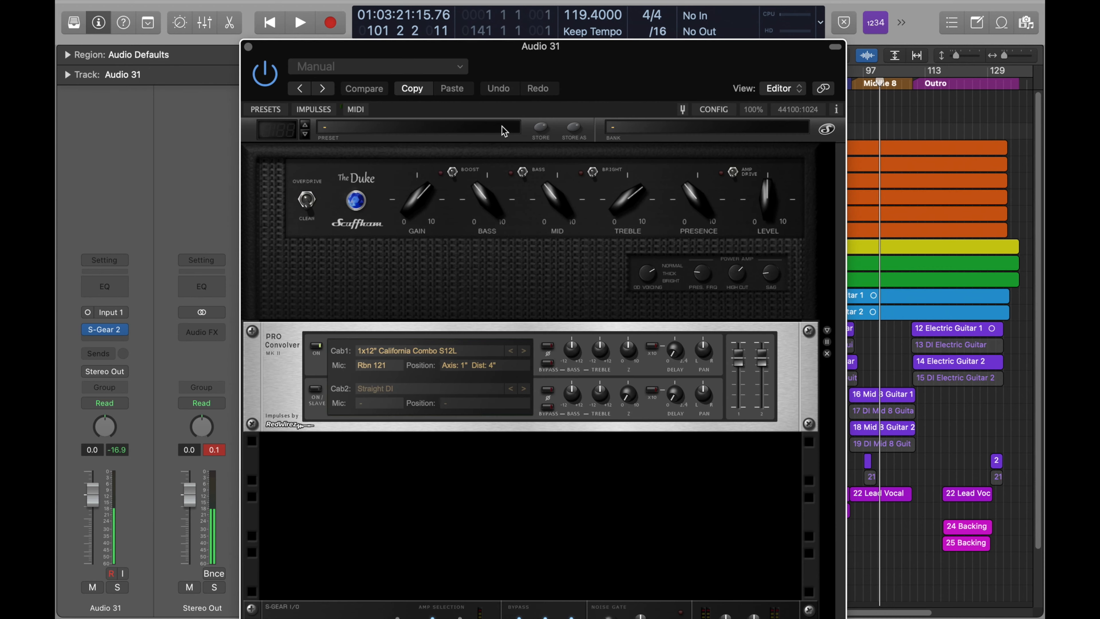
{"action": "left_click", "coordinate": [399, 129]}
{"action": "scroll", "coordinate": [378, 309], "scroll_direction": "down", "scroll_amount": 10}
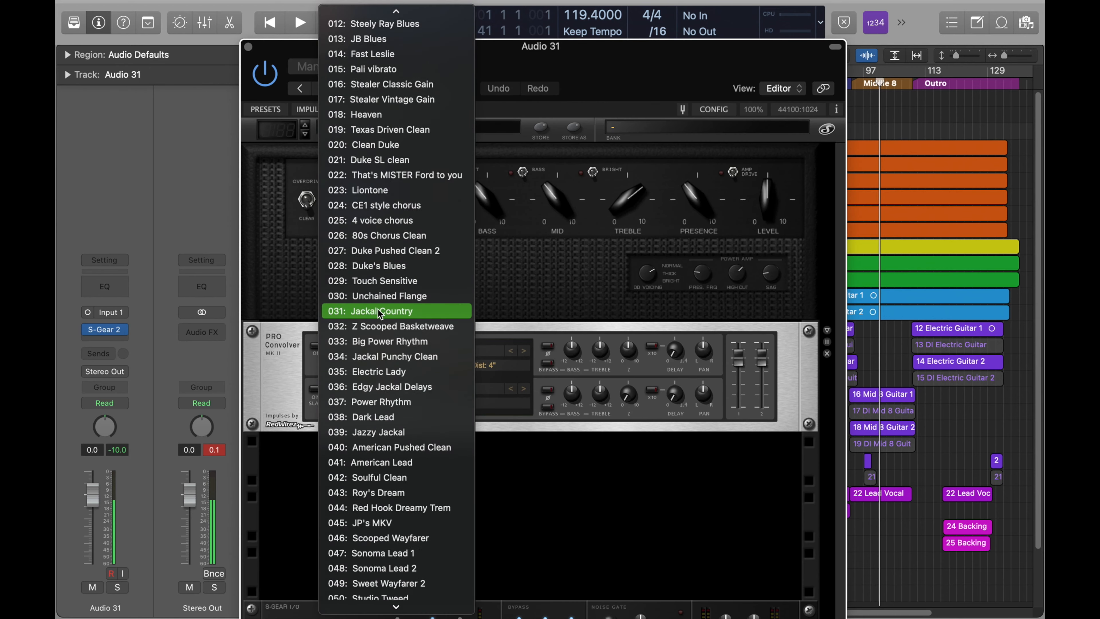
{"action": "scroll", "coordinate": [412, 332], "scroll_direction": "down", "scroll_amount": 3}
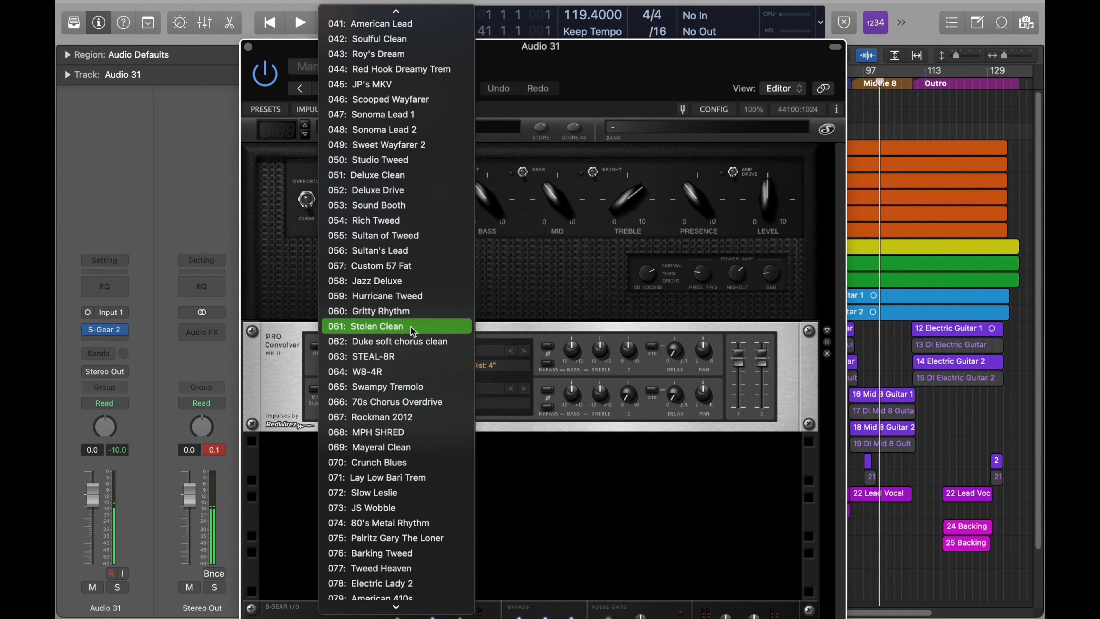
{"action": "left_click", "coordinate": [616, 70]}
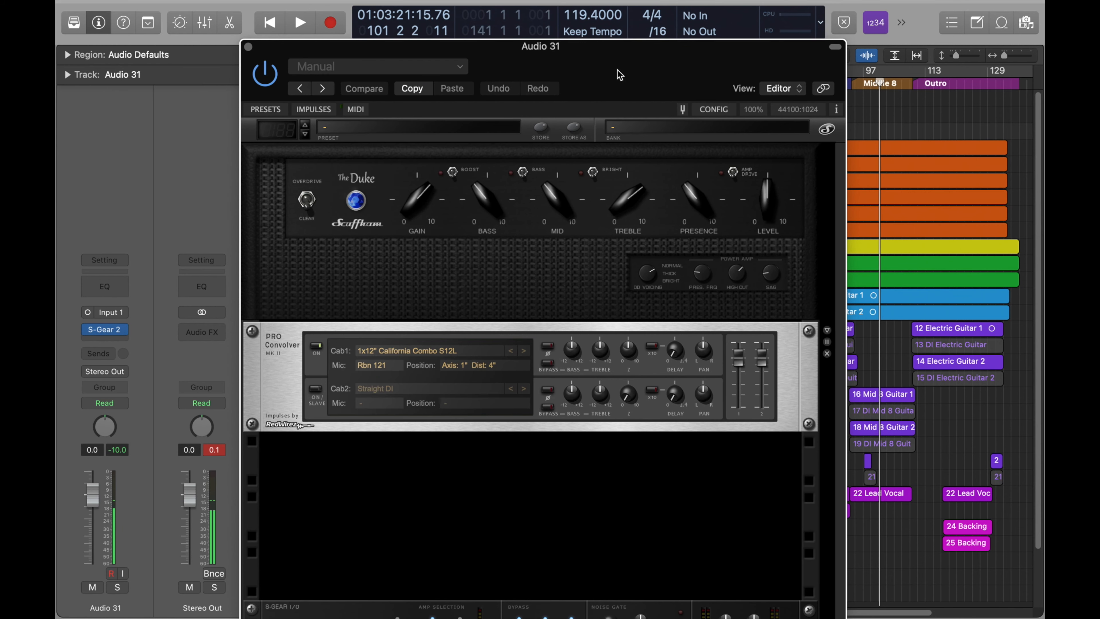
Switch S-Gear 2 to the Alberto Barrero Producer Pack bank, look at its presets, and hide the plug-in window.
{"action": "left_click", "coordinate": [664, 128]}
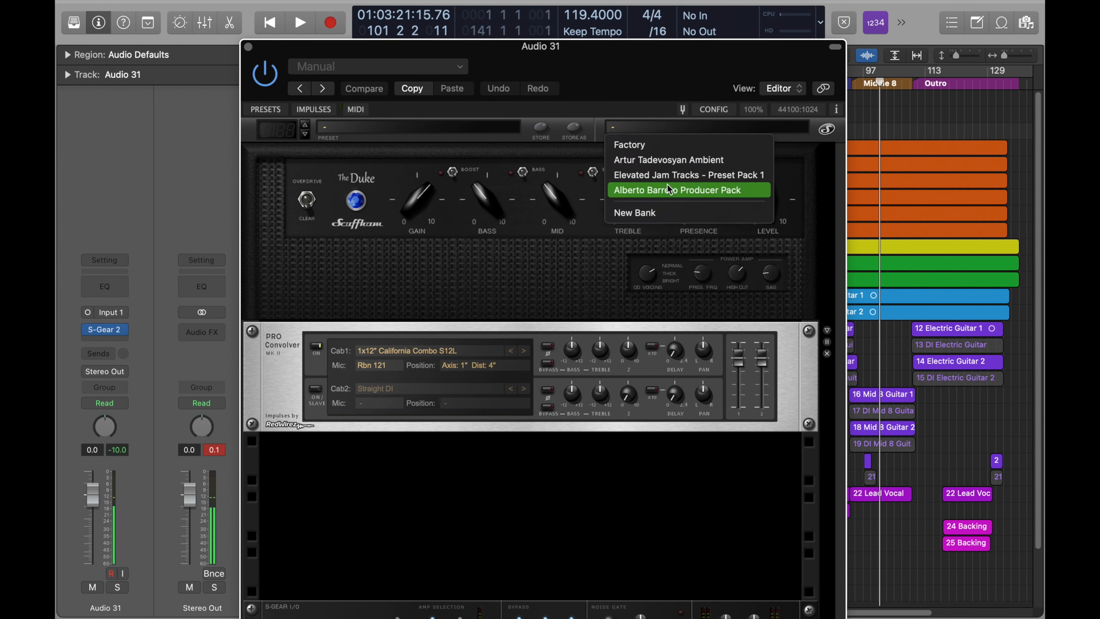
{"action": "left_click", "coordinate": [677, 191]}
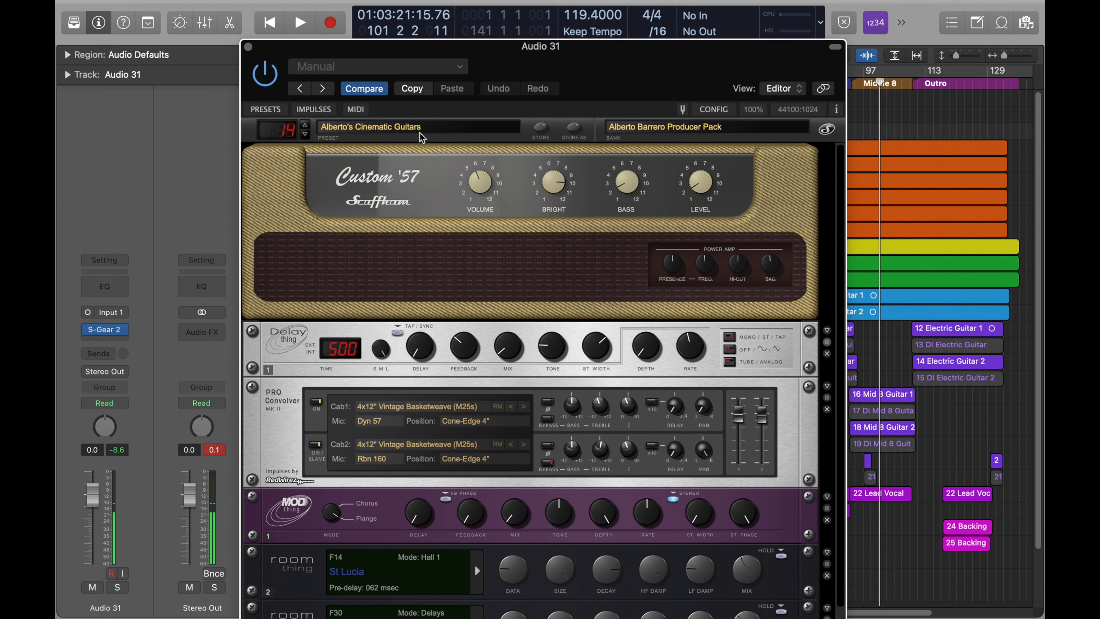
{"action": "left_click", "coordinate": [422, 131]}
{"action": "key", "text": "v"}
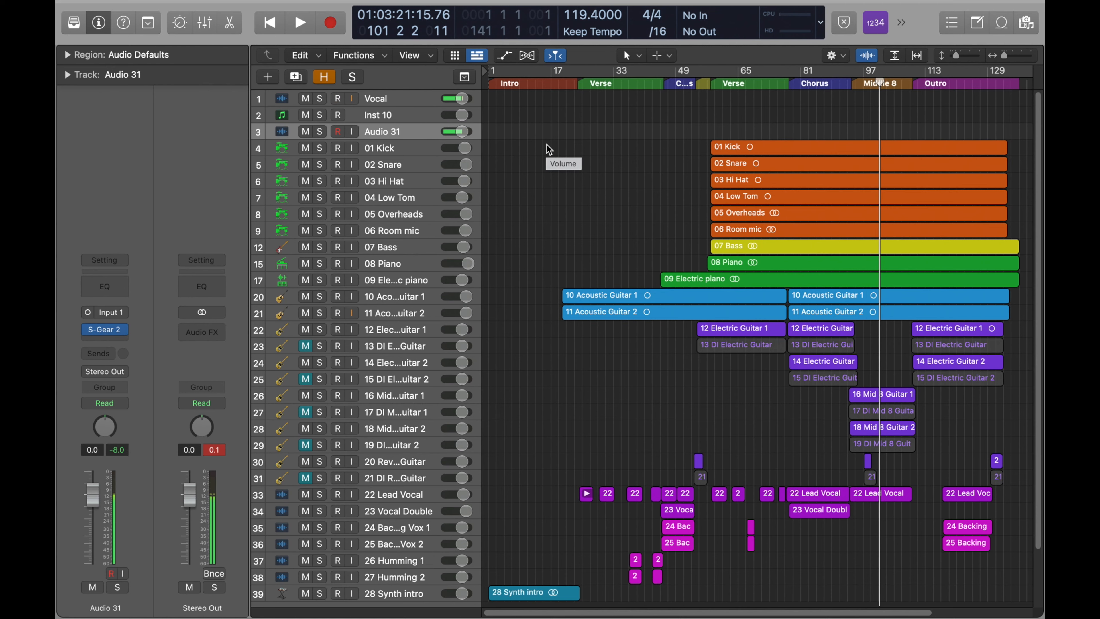
Replace Kontakt on the Inst 10 track with the Alchemy synth in stereo and view its preset browser.
{"action": "left_click", "coordinate": [412, 104]}
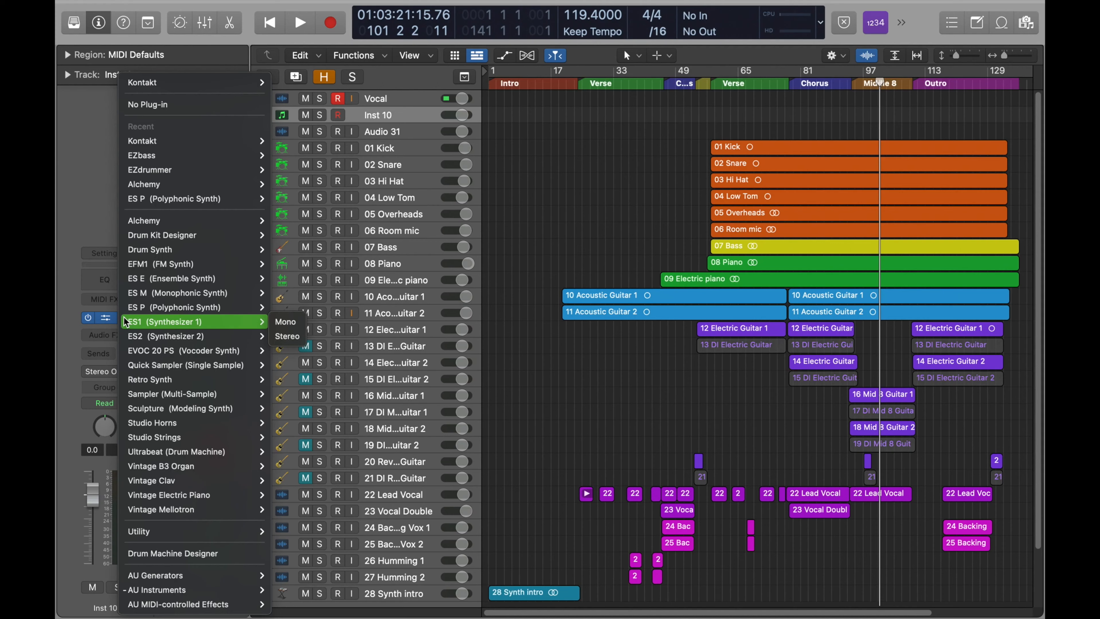
{"action": "mouse_move", "coordinate": [227, 223]}
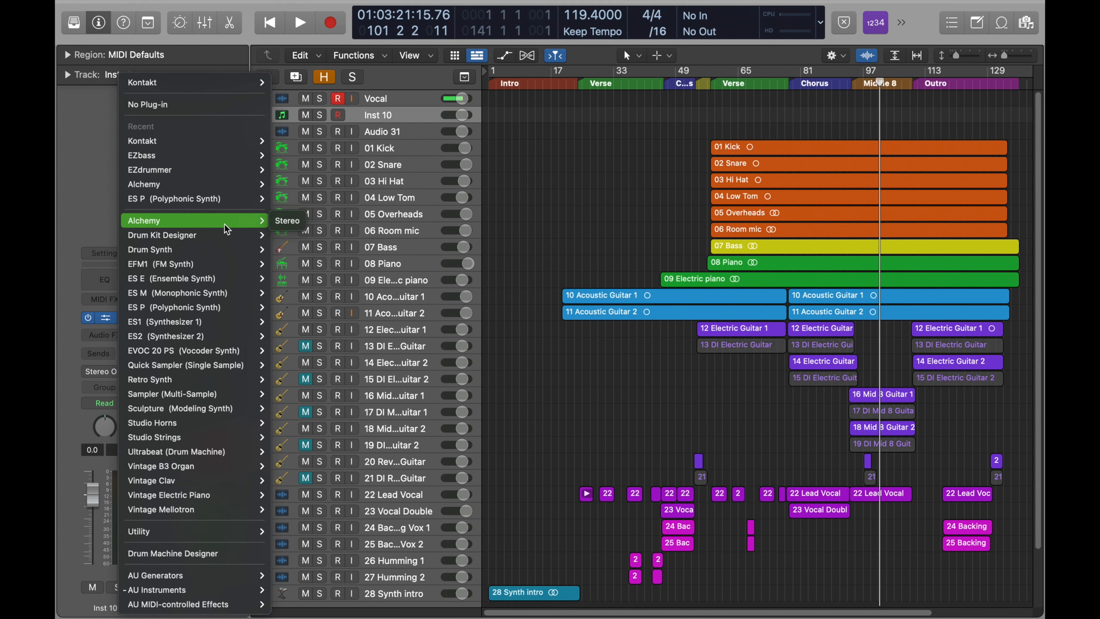
{"action": "left_click", "coordinate": [287, 221]}
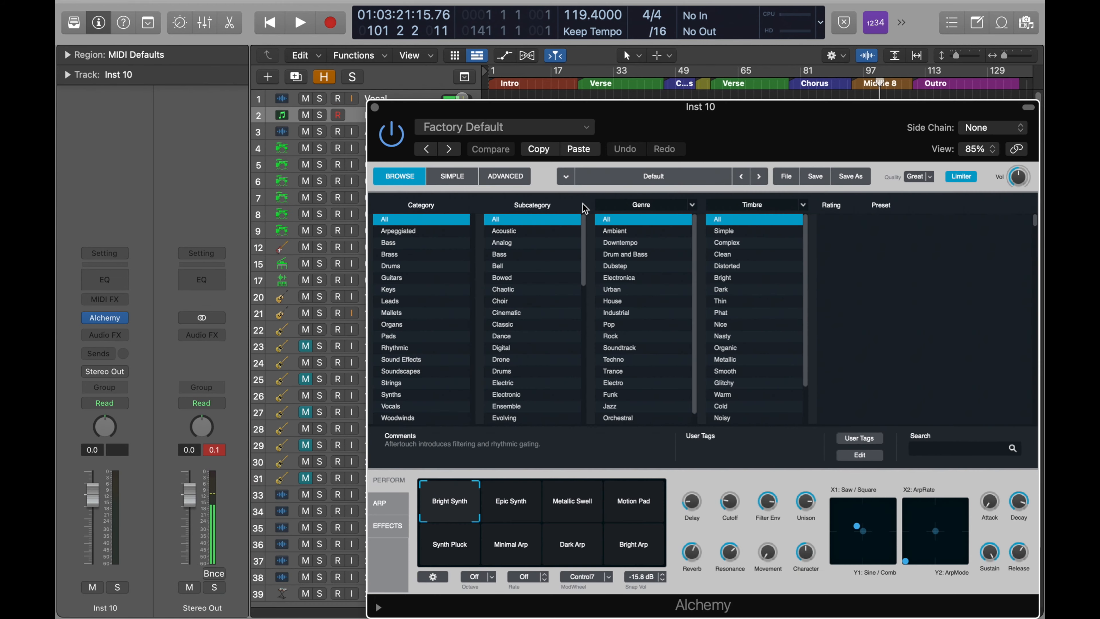
{"action": "left_click_drag", "start_coordinate": [645, 113], "coordinate": [429, 44]}
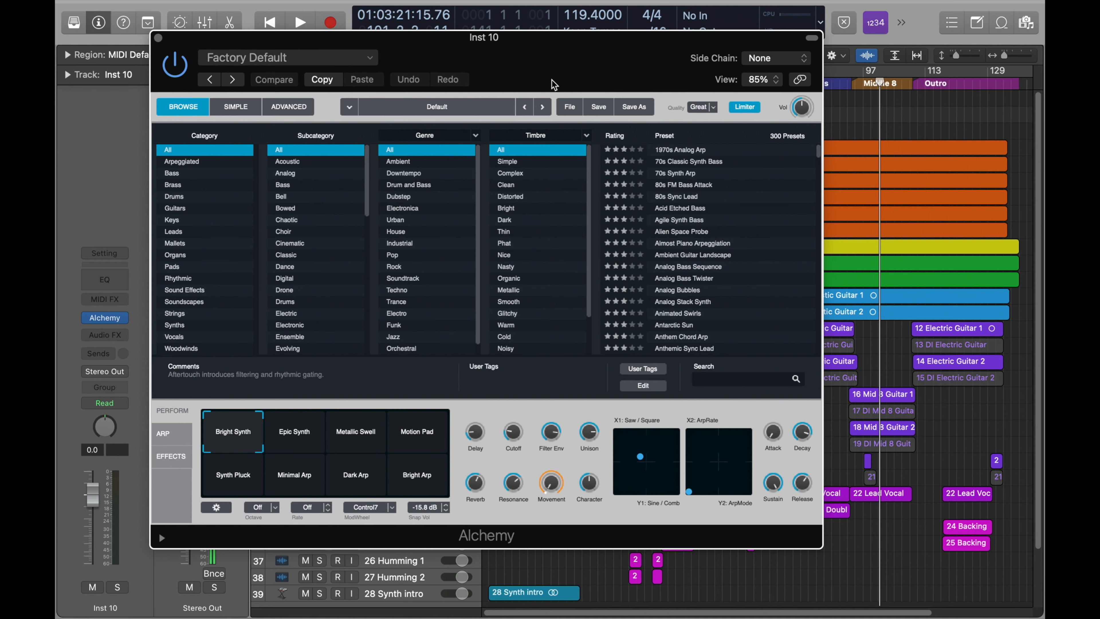
{"action": "left_click", "coordinate": [158, 37]}
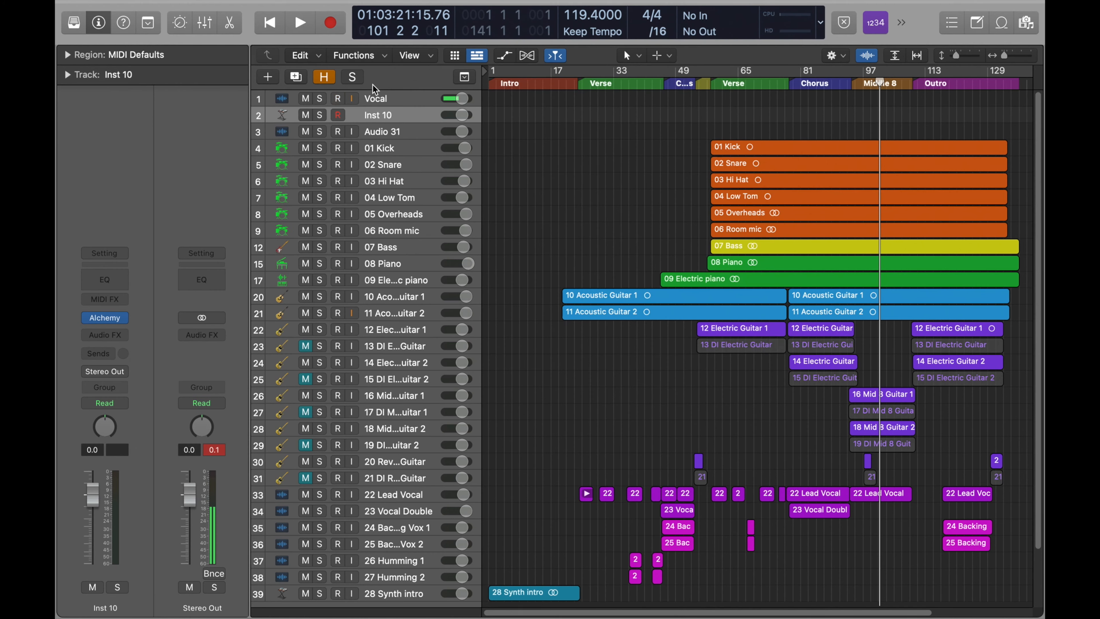
Play the song from the beginning to hear the 28 Synth intro region.
{"action": "scroll", "coordinate": [583, 248], "scroll_direction": "down", "scroll_amount": 2}
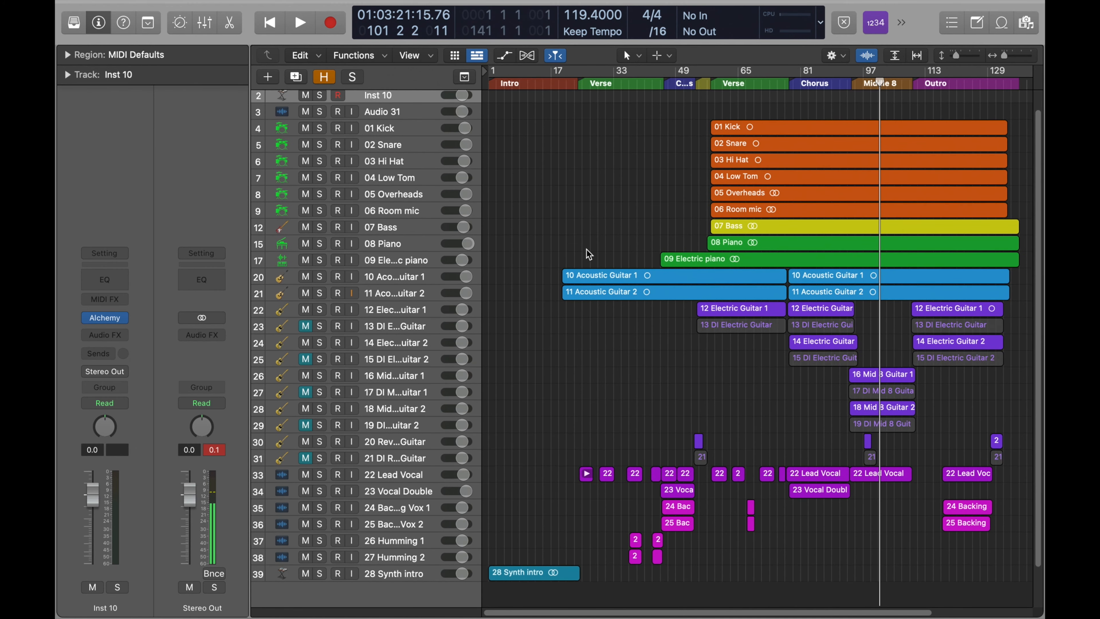
{"action": "left_click", "coordinate": [270, 22]}
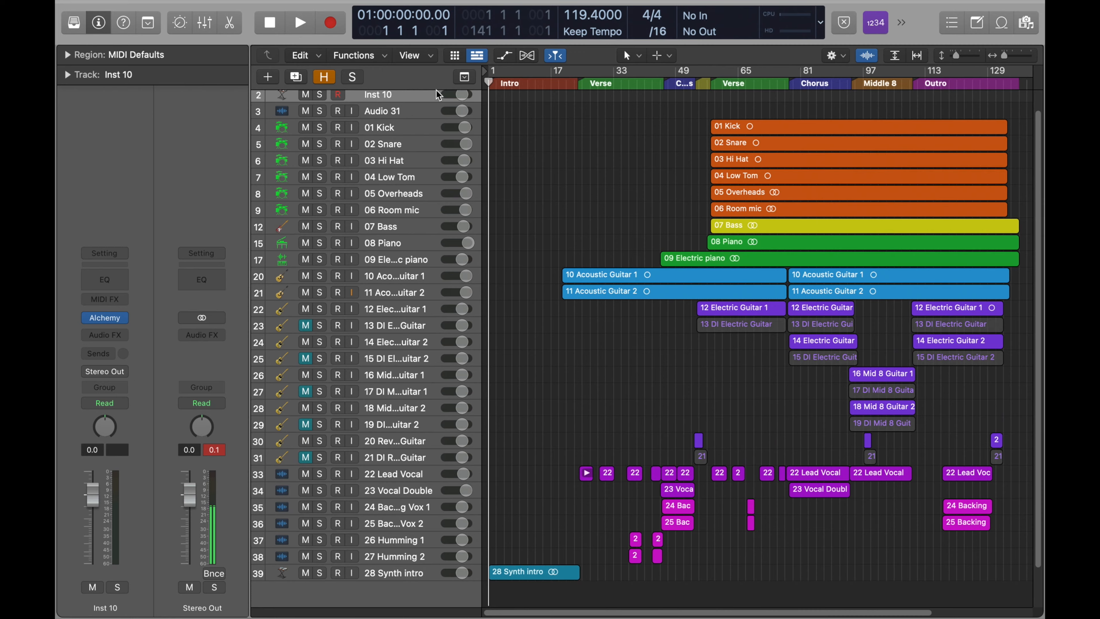
{"action": "scroll", "coordinate": [528, 167], "scroll_direction": "up", "scroll_amount": 2}
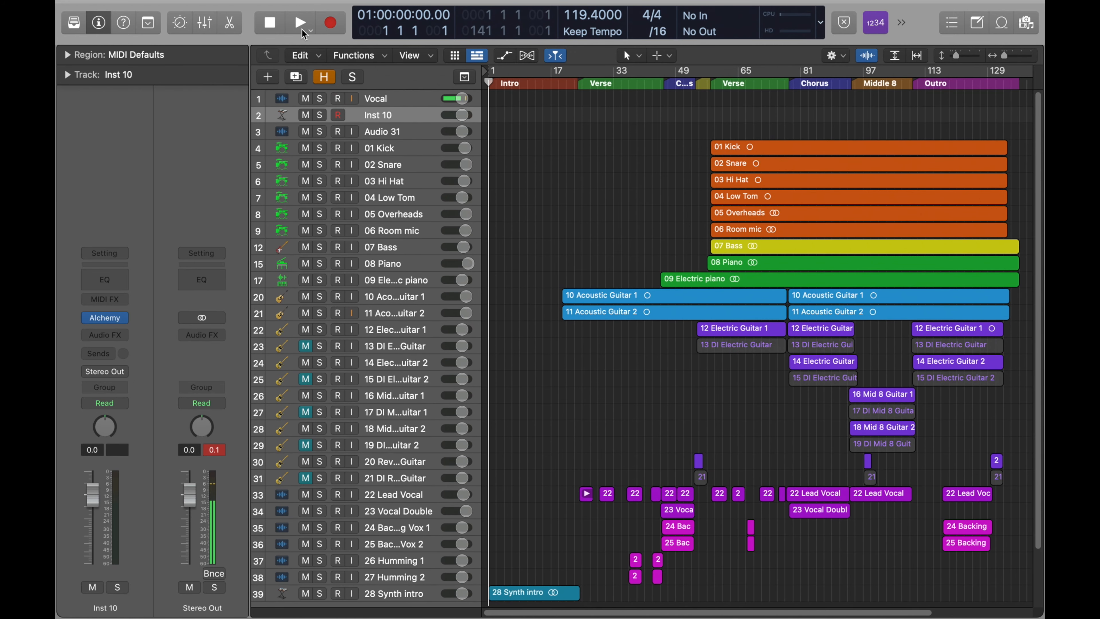
{"action": "key", "text": "space"}
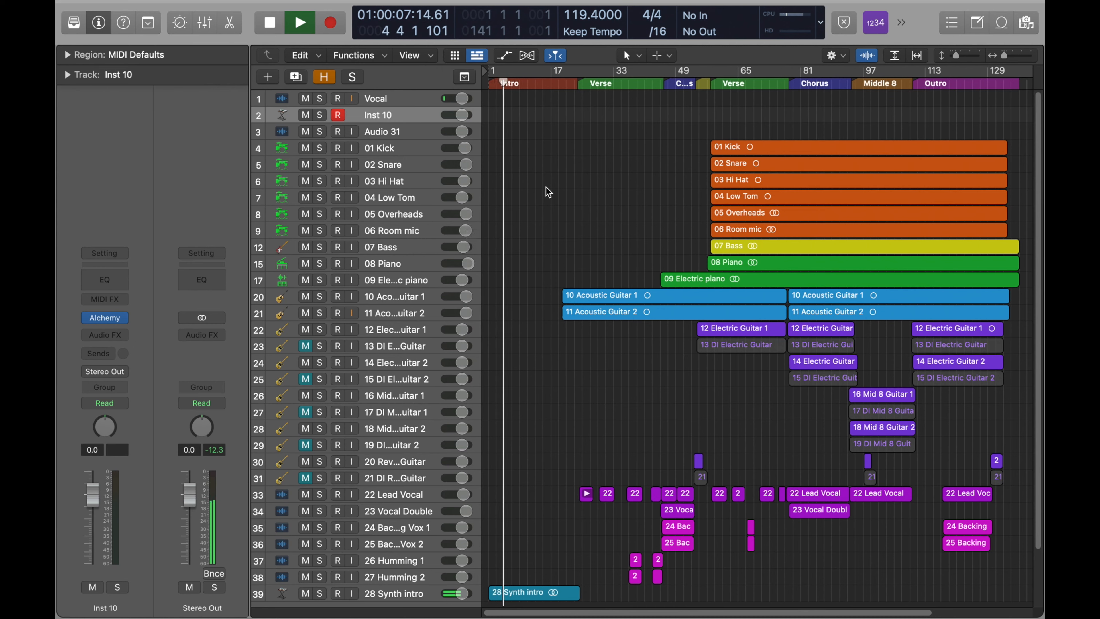
Reopen Alchemy on the Inst 10 track and load the Ambient genre's Ambient Guitar Landscape preset with the Drift snapshot.
{"action": "left_click", "coordinate": [392, 104]}
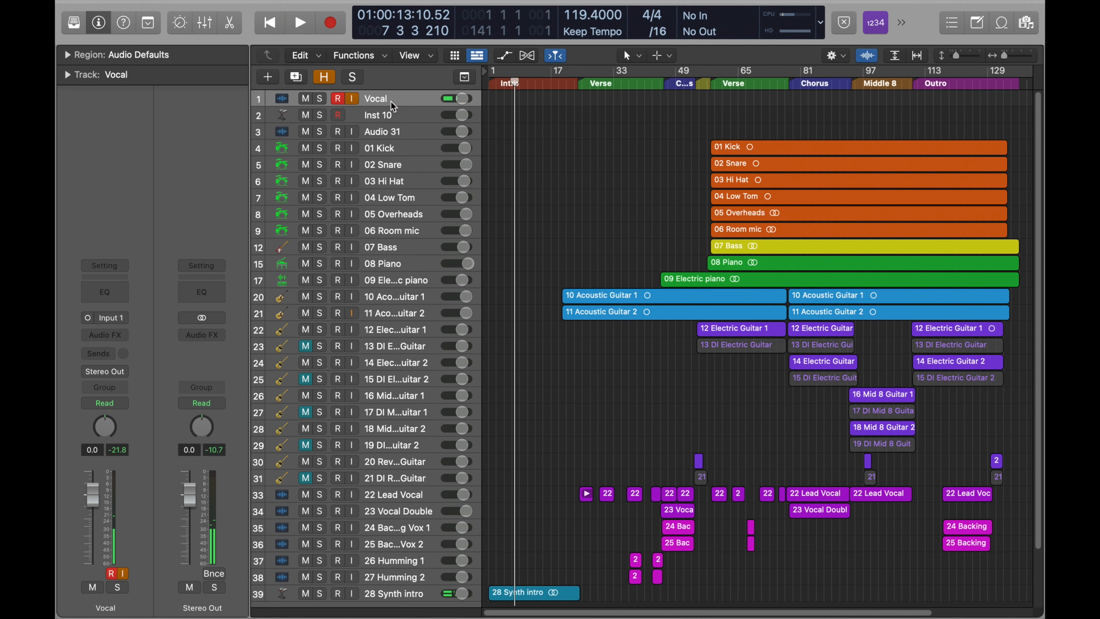
{"action": "left_click", "coordinate": [409, 121]}
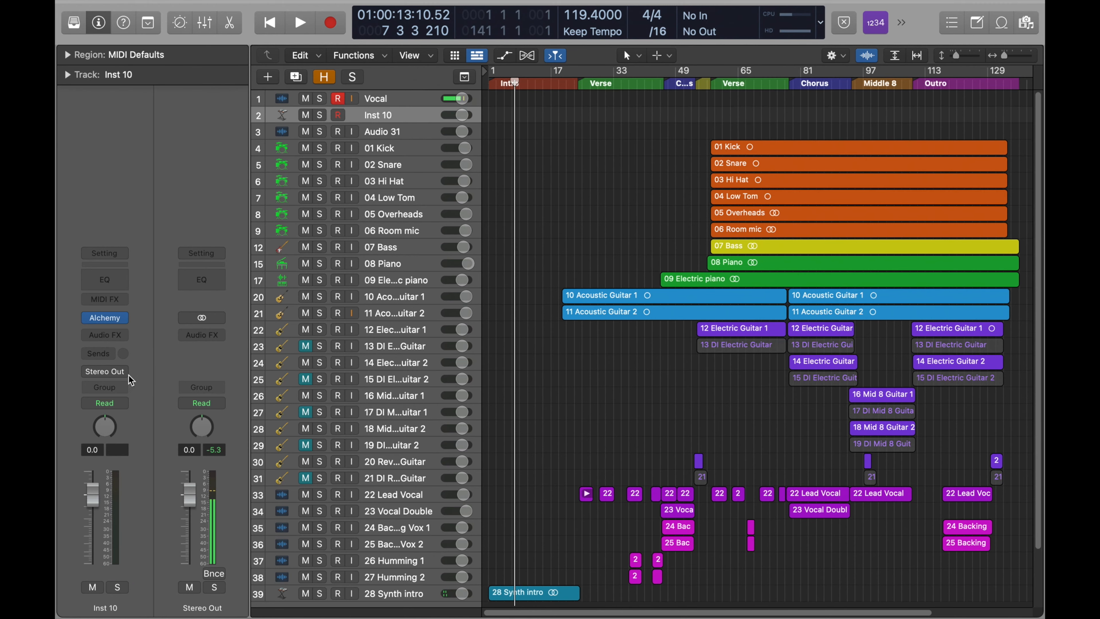
{"action": "left_click", "coordinate": [106, 319]}
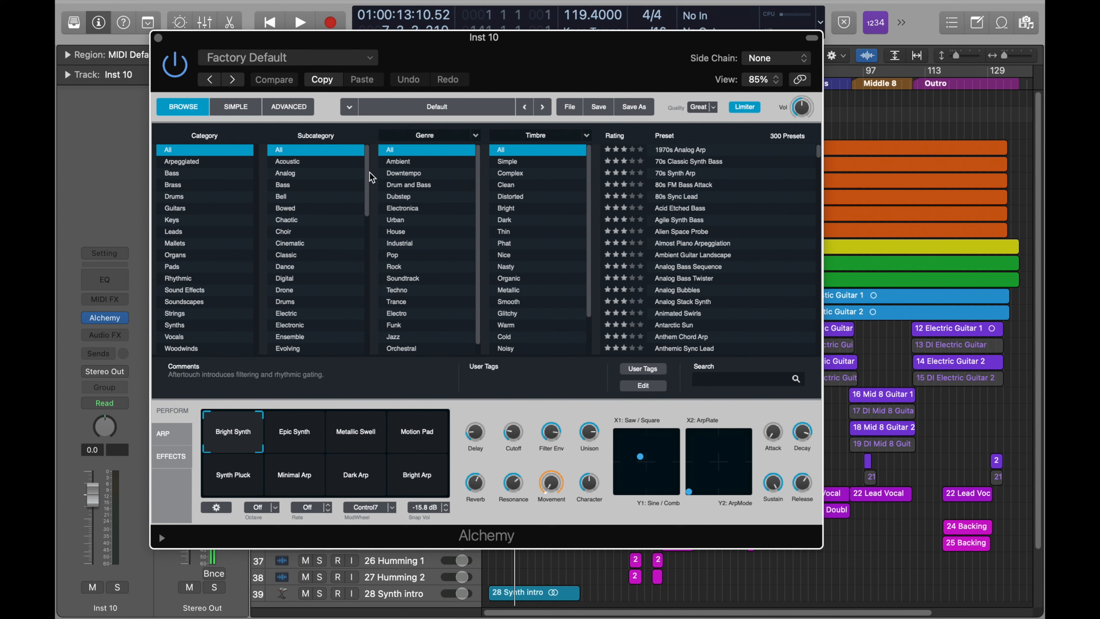
{"action": "left_click", "coordinate": [405, 161]}
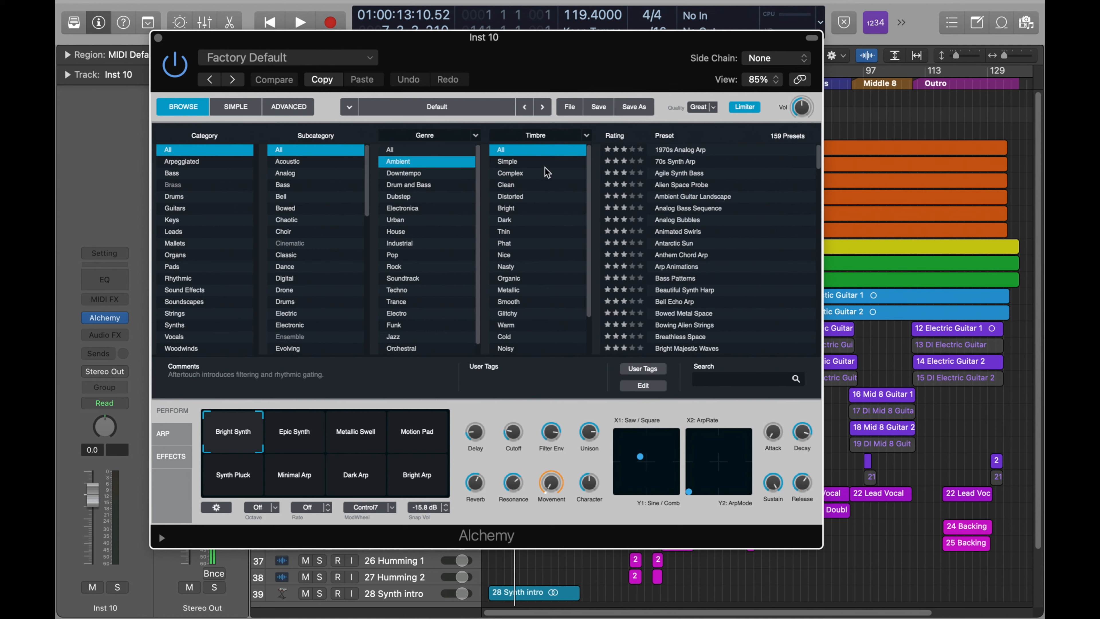
{"action": "left_click", "coordinate": [661, 197]}
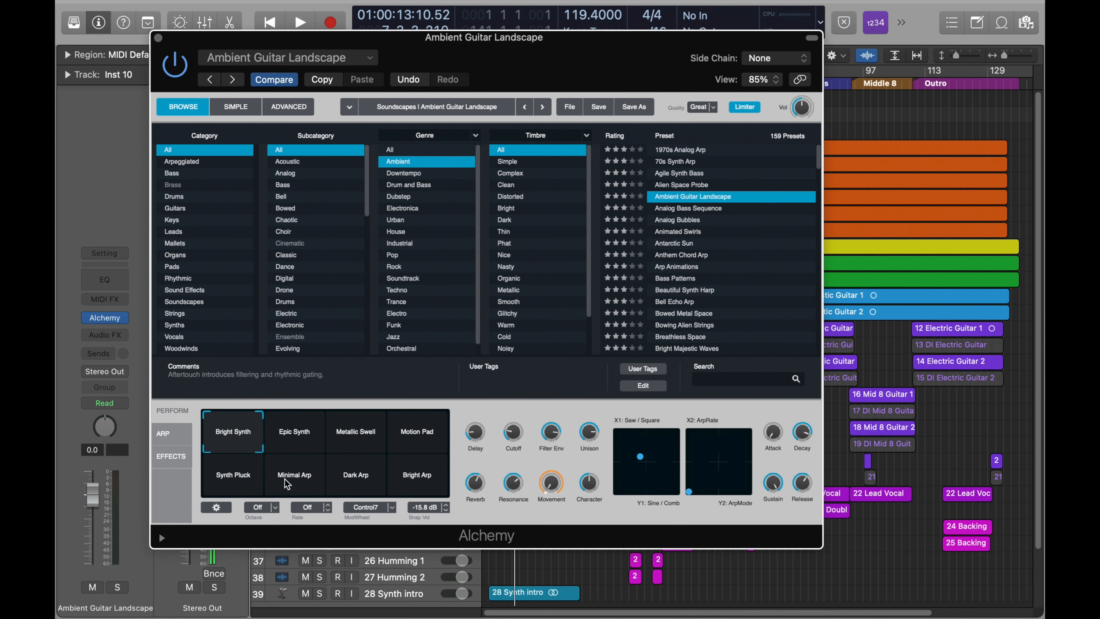
{"action": "left_click", "coordinate": [234, 491]}
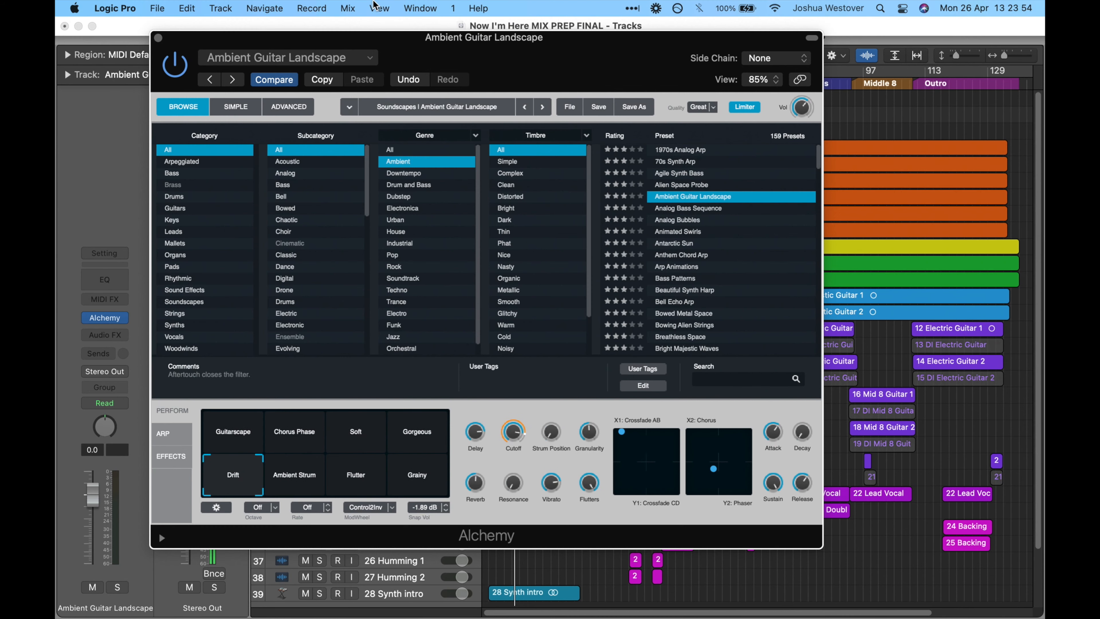
Show the on-screen keyboard in Musical Typing mode, play a few notes with the preset, and close the keyboard.
{"action": "left_click", "coordinate": [379, 7]}
{"action": "mouse_move", "coordinate": [419, 7]}
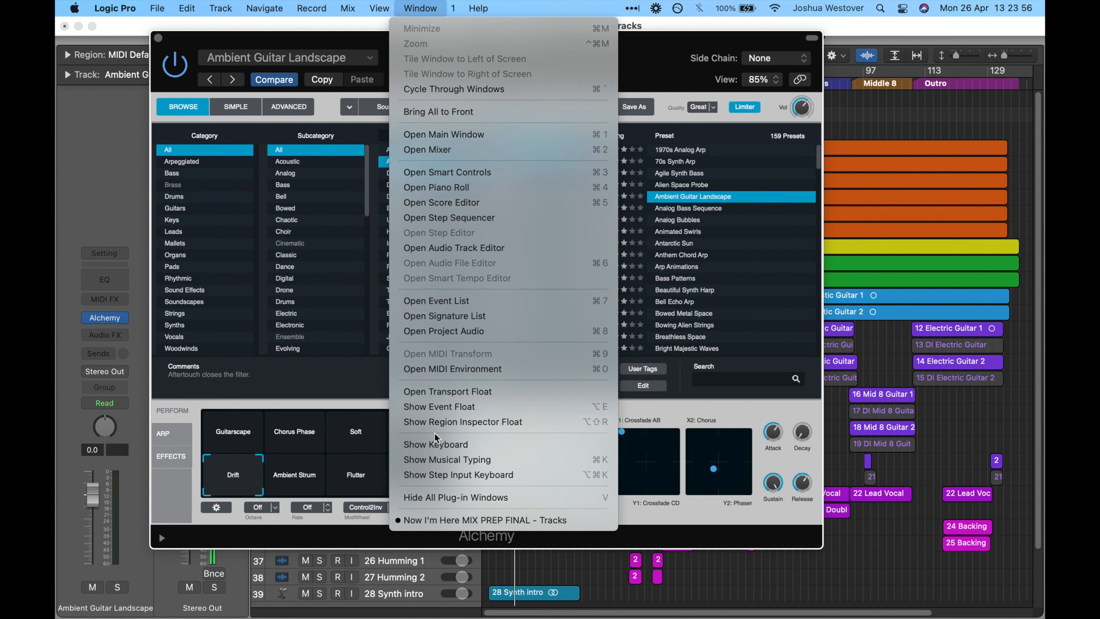
{"action": "left_click", "coordinate": [459, 444]}
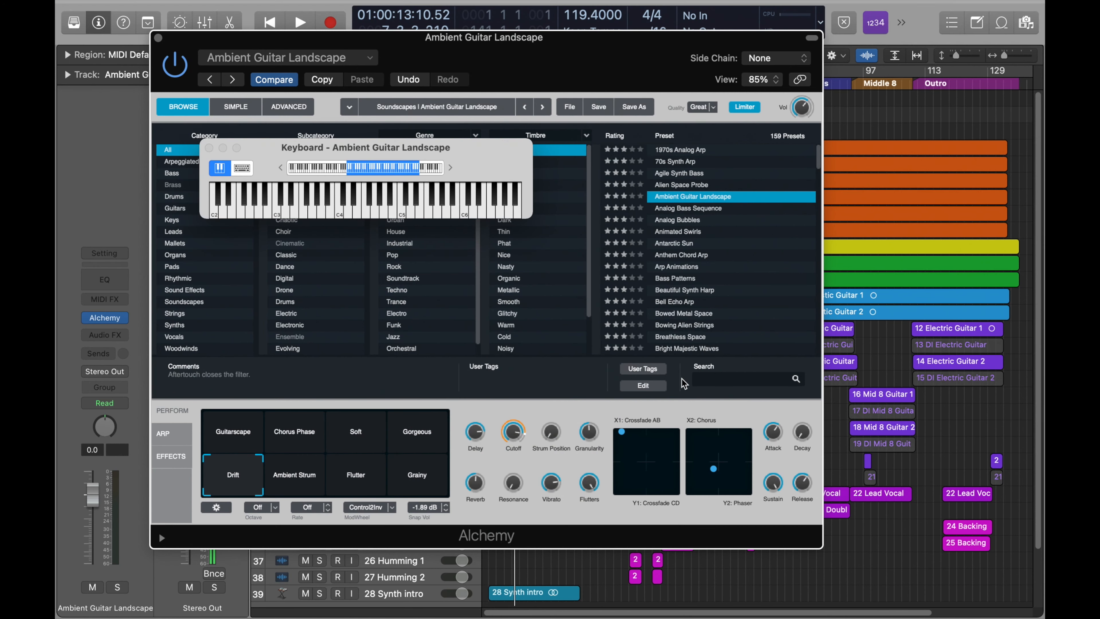
{"action": "left_click", "coordinate": [242, 167]}
{"action": "key", "text": "a"}
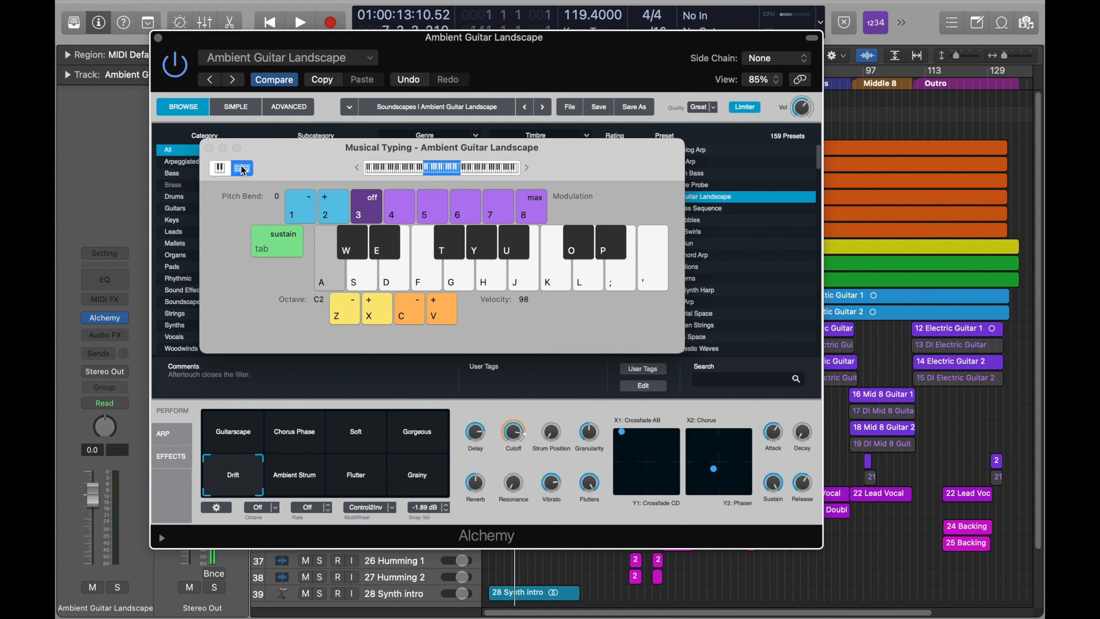
{"action": "key", "text": "g"}
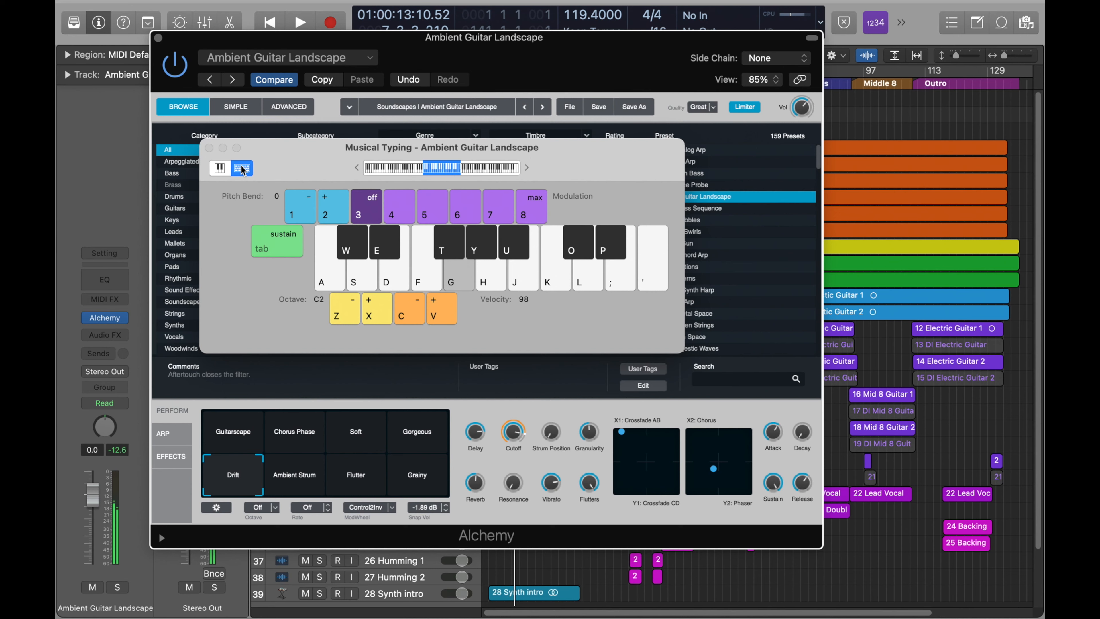
{"action": "left_click", "coordinate": [209, 149]}
Select the Vocal track and reposition the Alchemy window over the arrangement.
{"action": "left_click_drag", "start_coordinate": [223, 40], "coordinate": [209, 137]}
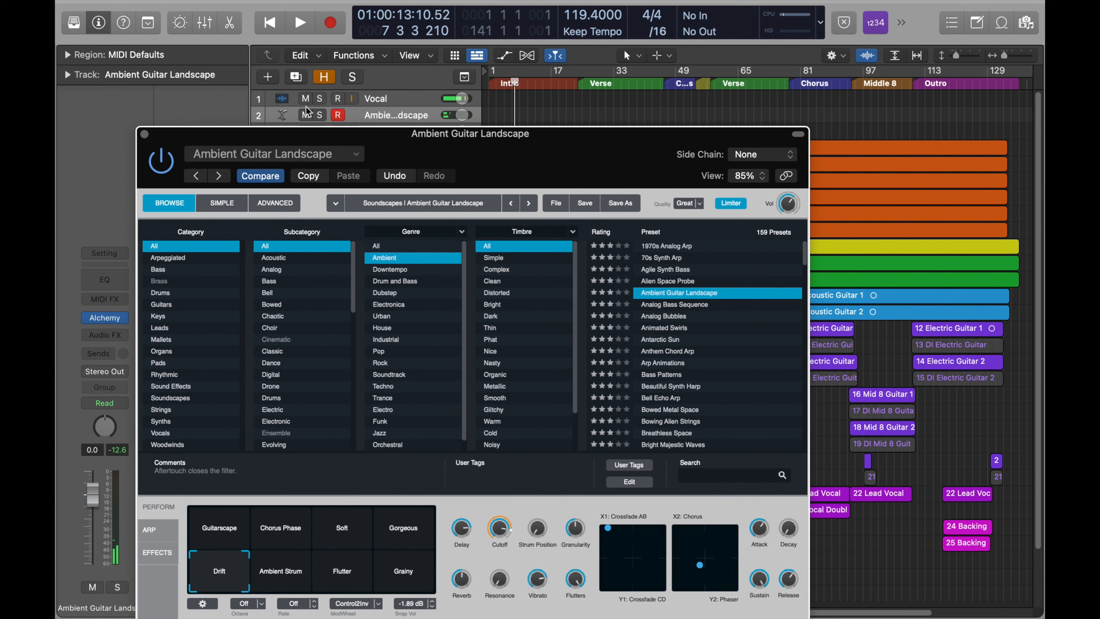
{"action": "left_click", "coordinate": [408, 99]}
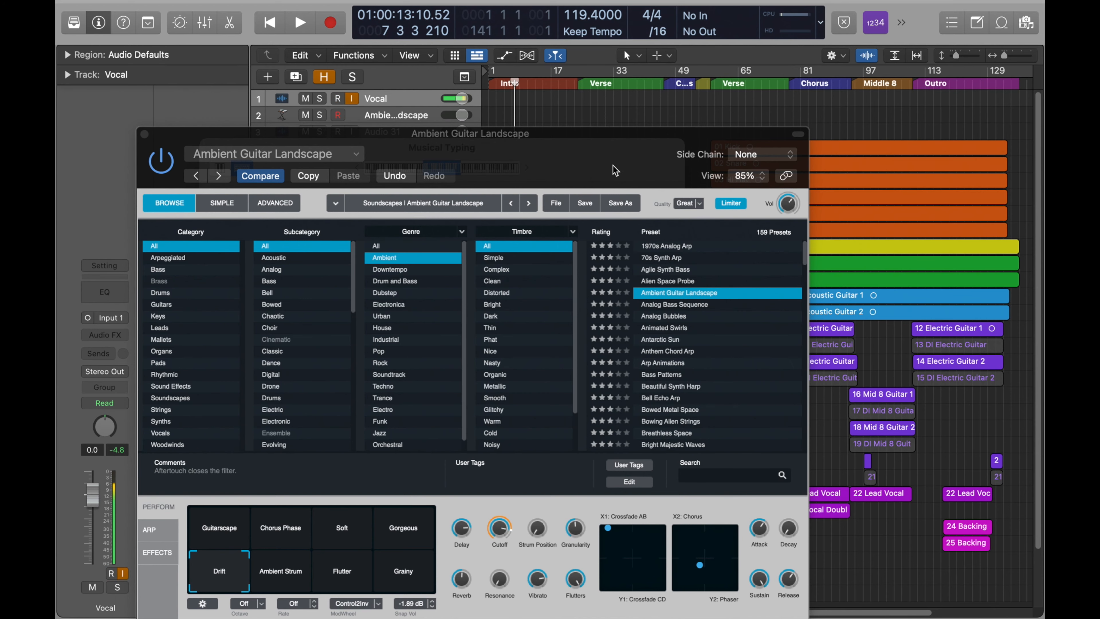
{"action": "left_click_drag", "start_coordinate": [566, 158], "coordinate": [572, 94]}
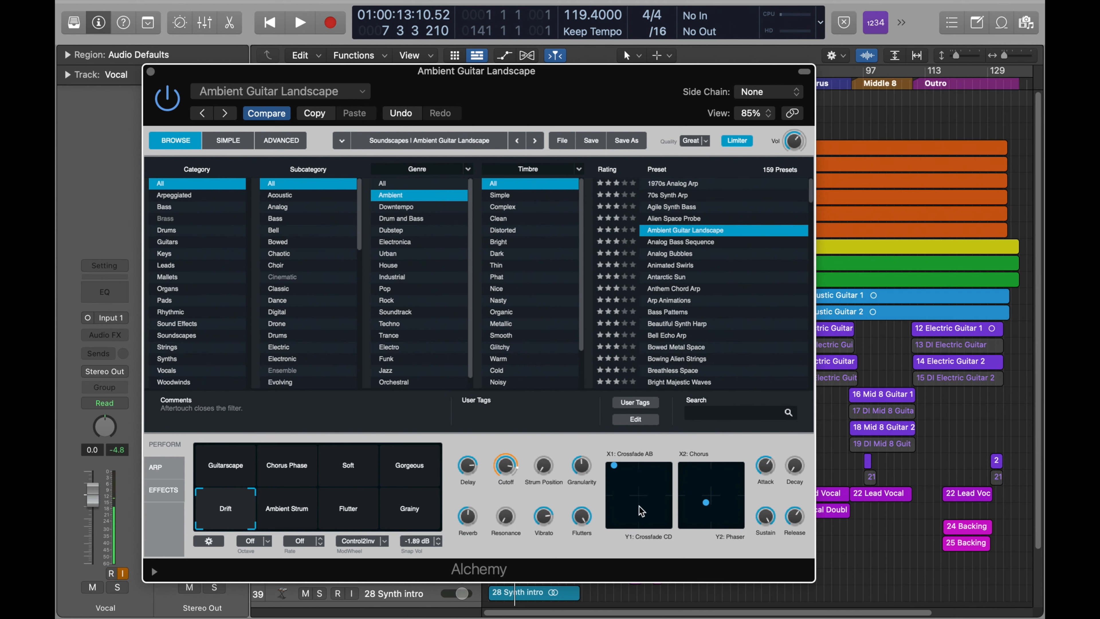
Try out Alchemy's two XY pads and the Gorgeous, Soft, Flutter and Ambient Strum performance snapshots.
{"action": "left_click", "coordinate": [717, 489]}
{"action": "left_click", "coordinate": [710, 493]}
{"action": "left_click", "coordinate": [643, 519]}
{"action": "left_click", "coordinate": [414, 482]}
{"action": "left_click", "coordinate": [340, 470]}
{"action": "left_click", "coordinate": [348, 508]}
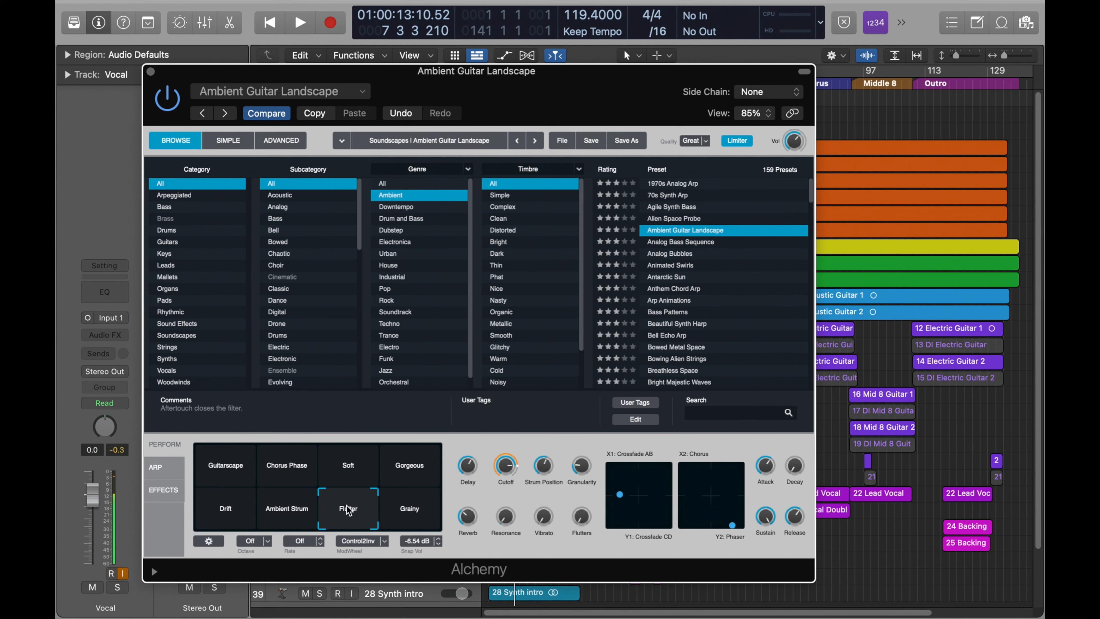
{"action": "left_click", "coordinate": [281, 505]}
Filter Alchemy's presets to the House genre and load Buzzing Metallic Lead, trying its snapshots and ending on Short Echo.
{"action": "left_click", "coordinate": [409, 265]}
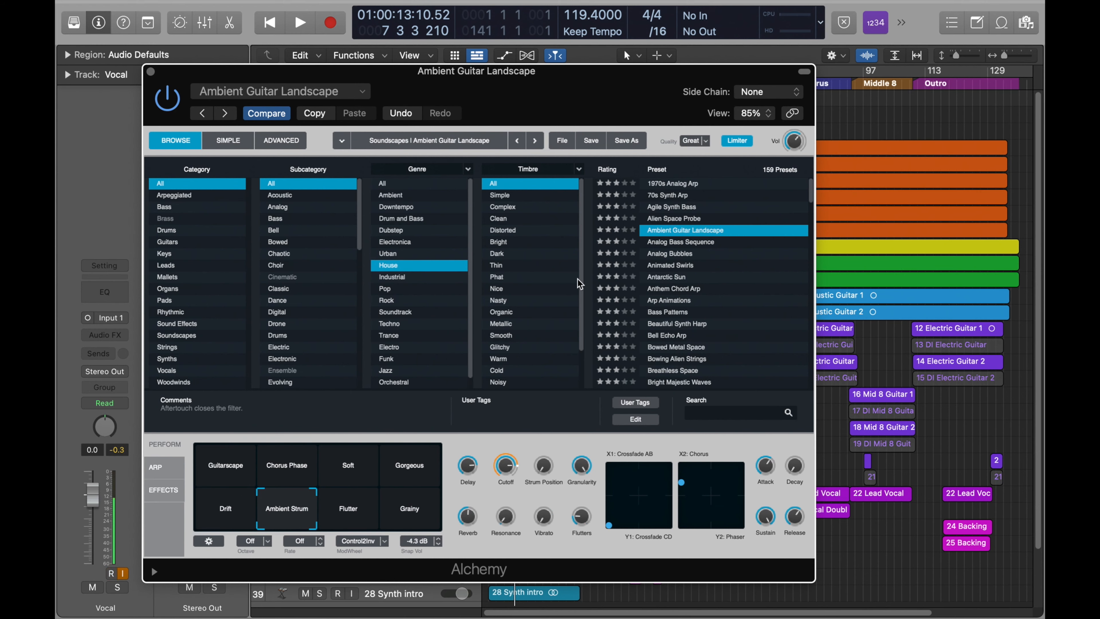
{"action": "left_click", "coordinate": [718, 301]}
{"action": "left_click", "coordinate": [359, 489]}
{"action": "left_click", "coordinate": [421, 480]}
{"action": "left_click", "coordinate": [408, 505]}
{"action": "left_click", "coordinate": [364, 509]}
Narrow the House presets to the Smooth timbre, load Paper Thin Lead, and look through the subcategories.
{"action": "left_click_drag", "start_coordinate": [564, 105], "coordinate": [612, 80]}
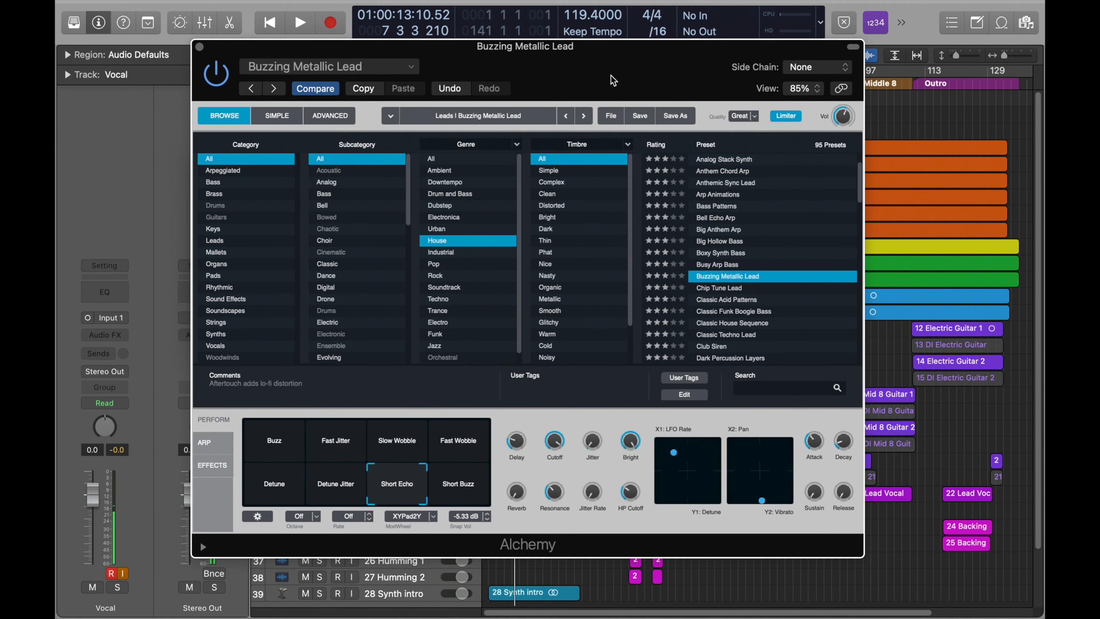
{"action": "left_click", "coordinate": [580, 310]}
{"action": "left_click", "coordinate": [746, 265]}
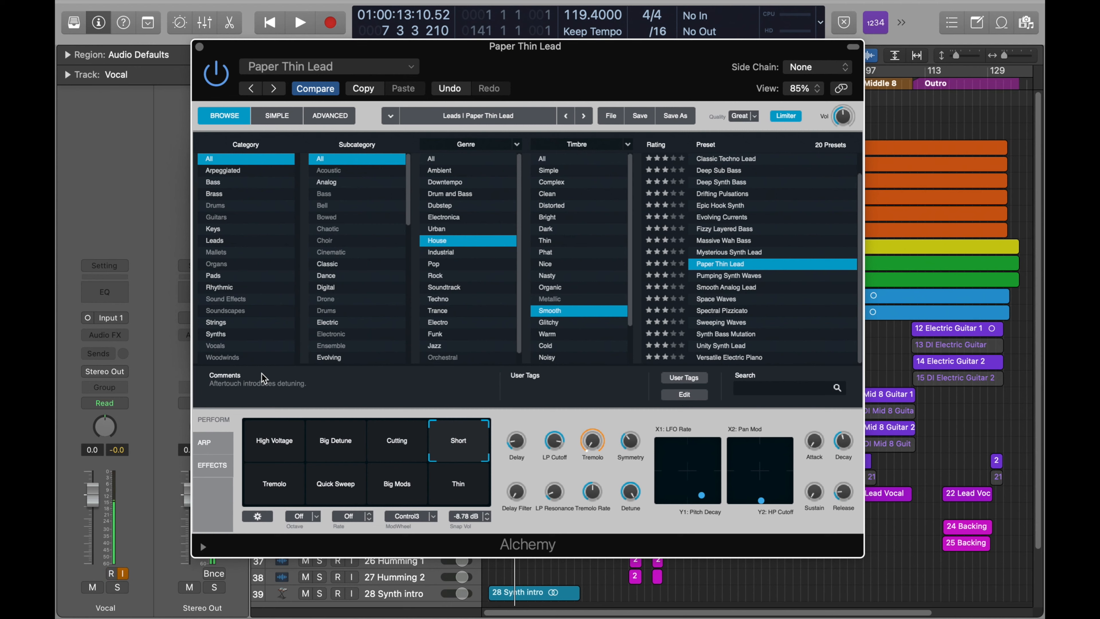
{"action": "scroll", "coordinate": [358, 343], "scroll_direction": "down", "scroll_amount": 10}
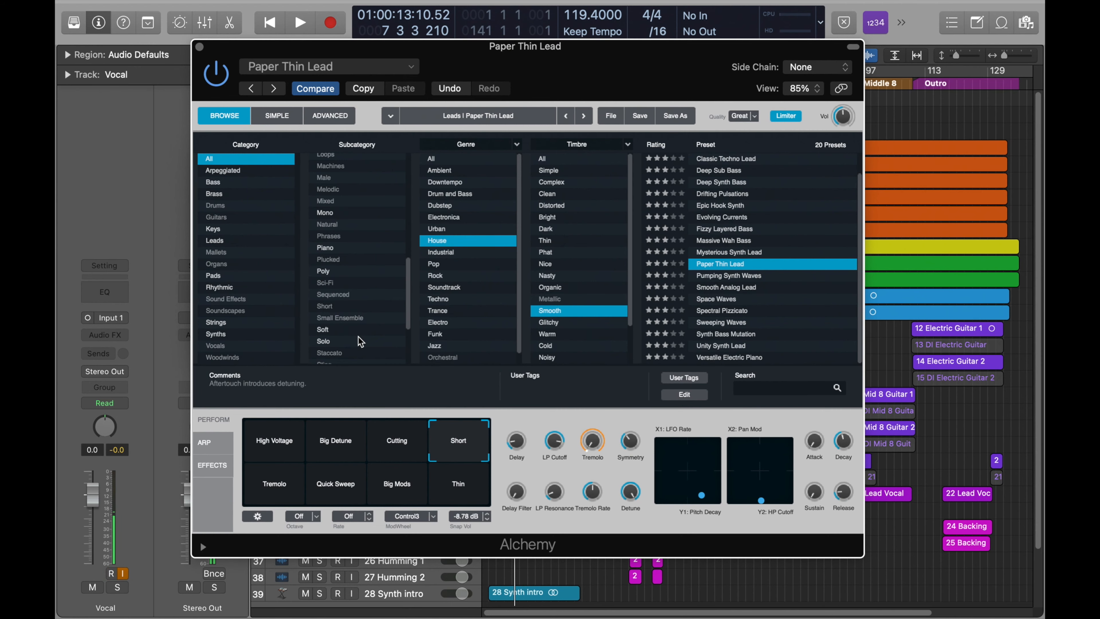